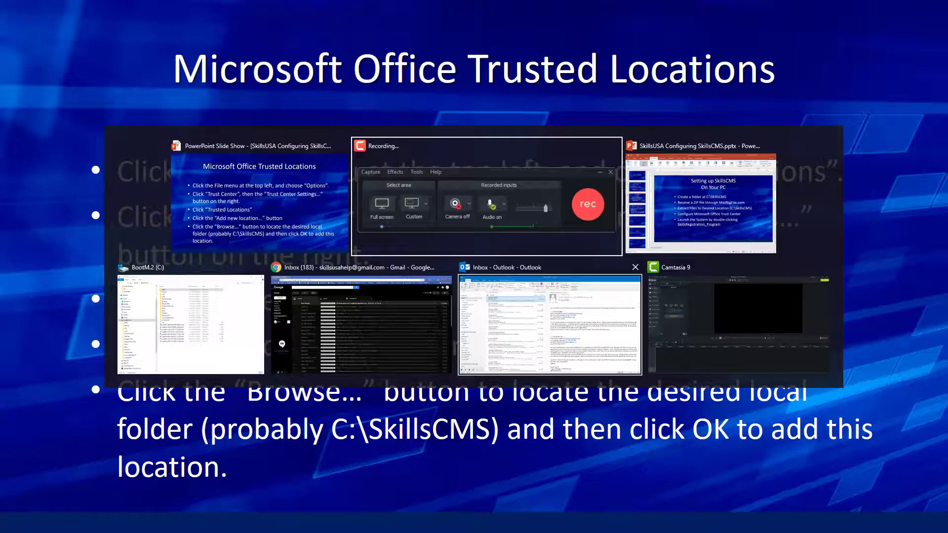
pyautogui.hotkey('alt', 'Tab')
pyautogui.hotkey('alt', 'Tab')
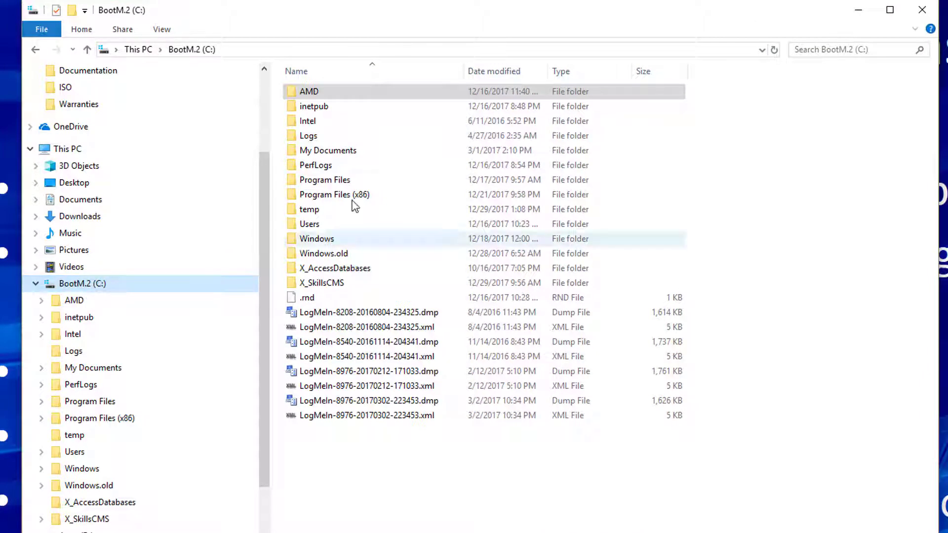
# Create a new folder named SkillsCMS at the root of the C: drive and open it
pyautogui.rightClick(97, 285)
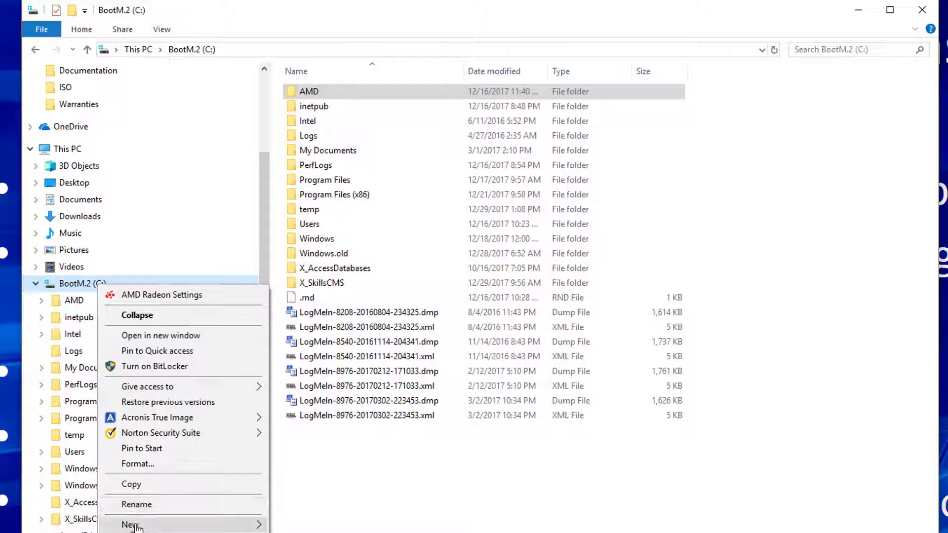
pyautogui.click(102, 283)
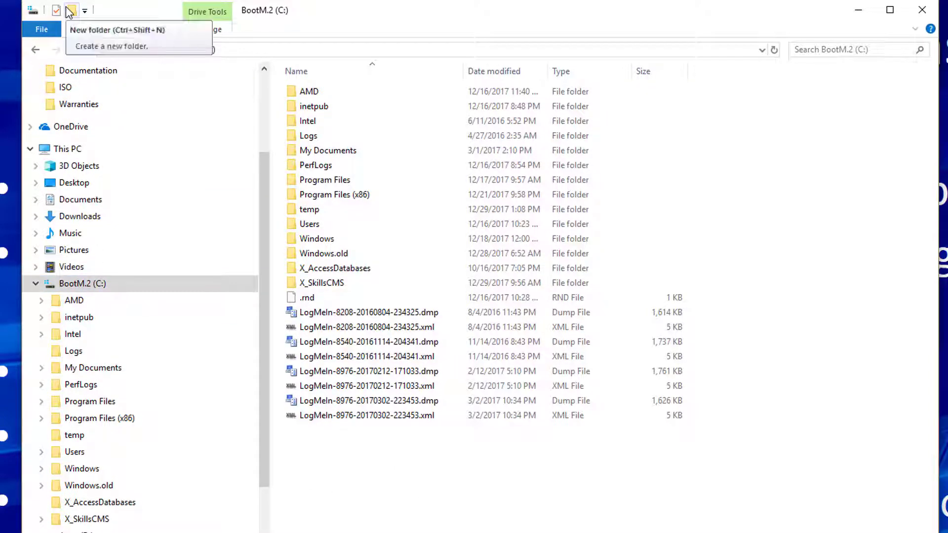
pyautogui.click(70, 12)
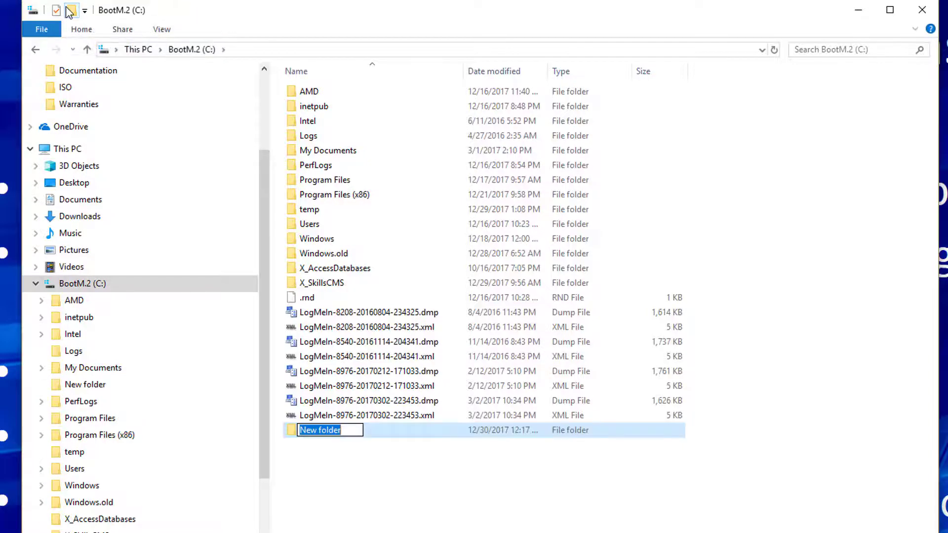
pyautogui.write('SkillsCS')
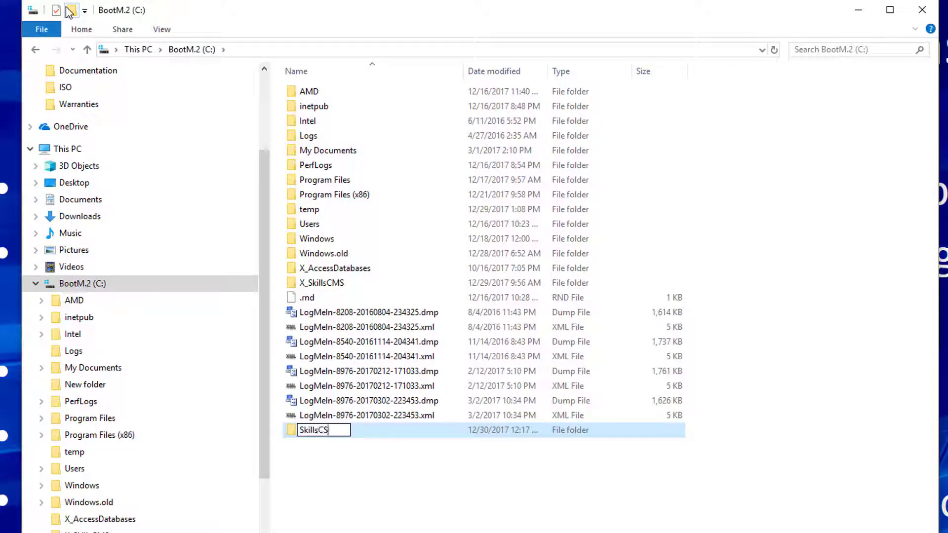
pyautogui.press('BackSpace')
pyautogui.write('MS')
pyautogui.press('Return')
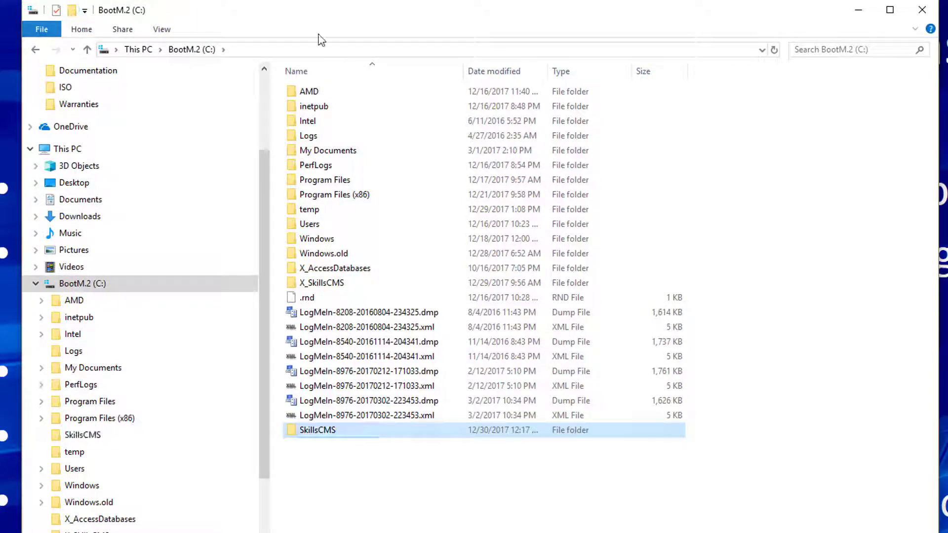
pyautogui.click(74, 434)
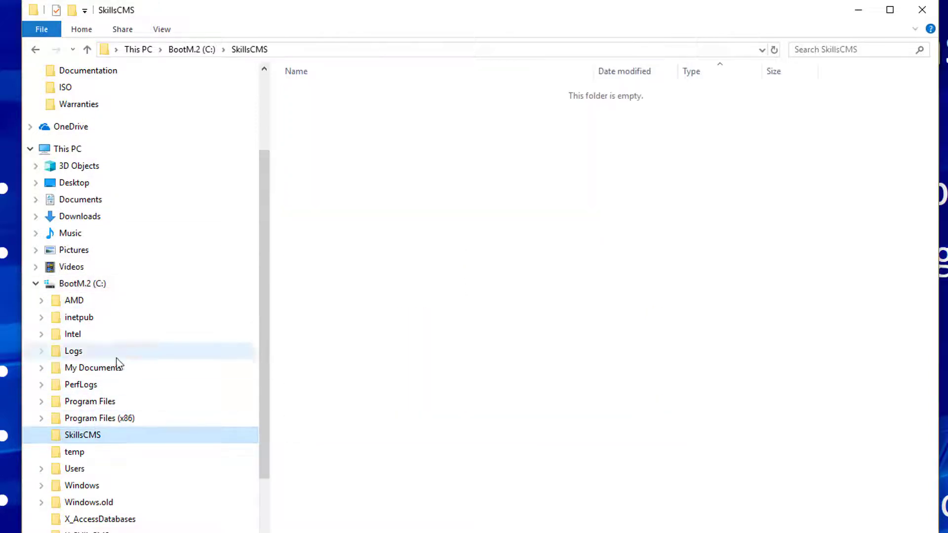
pyautogui.click(64, 283)
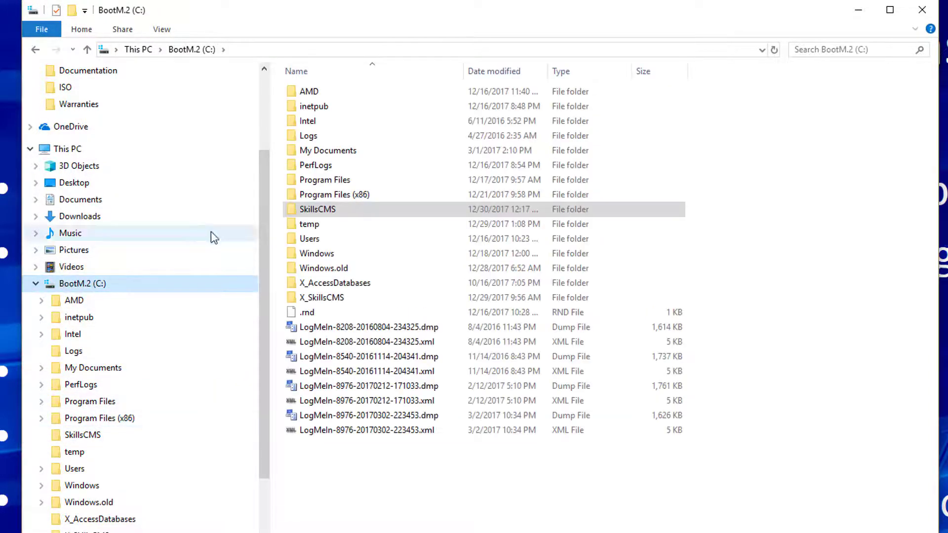
pyautogui.click(319, 210)
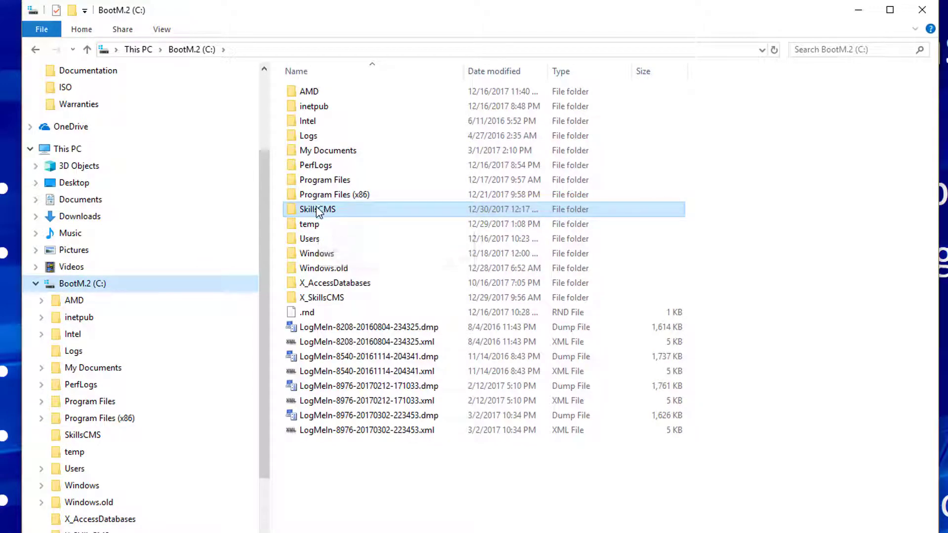
pyautogui.doubleClick(316, 209)
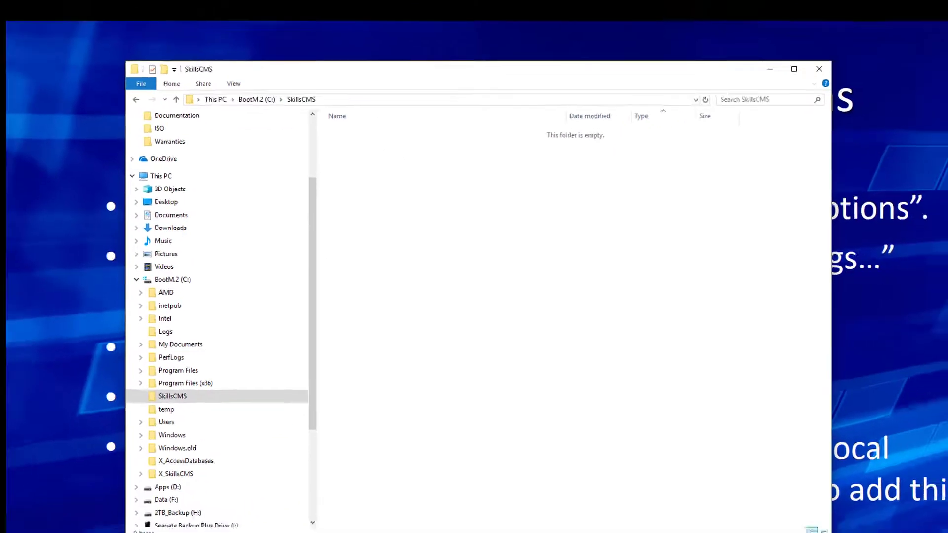
# Bring up the Gmail inbox and open the SkillsCMS_CA_R1.zip file notification email
pyautogui.moveTo(375, 528)
pyautogui.click(372, 486)
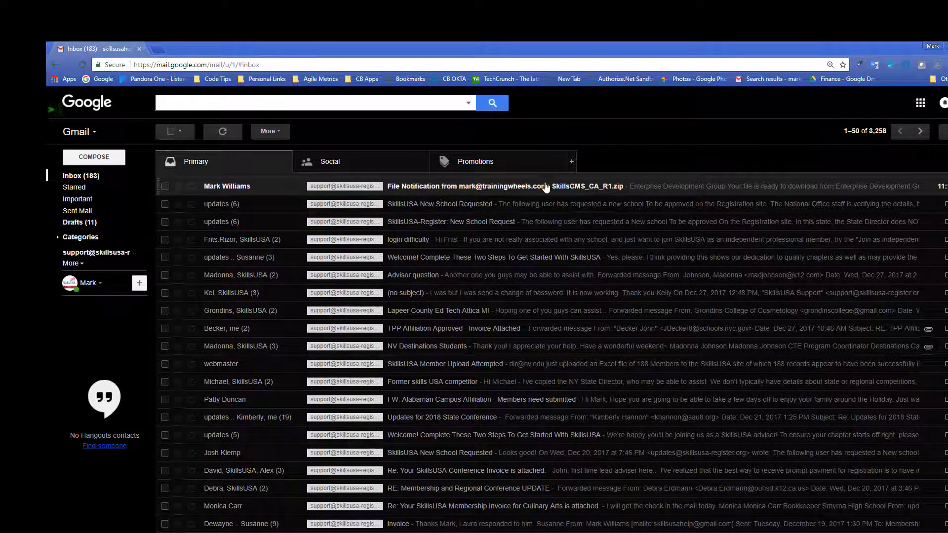
pyautogui.click(583, 191)
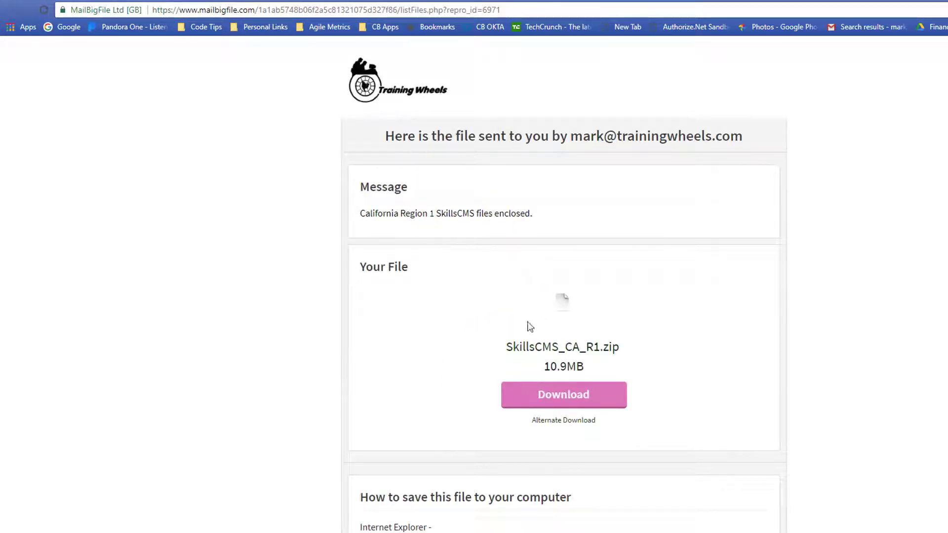
# Choose to save the SkillsCMS_CA_R1.zip download link to a chosen location
pyautogui.click(561, 396)
pyautogui.scroll(-1, 474, 388)
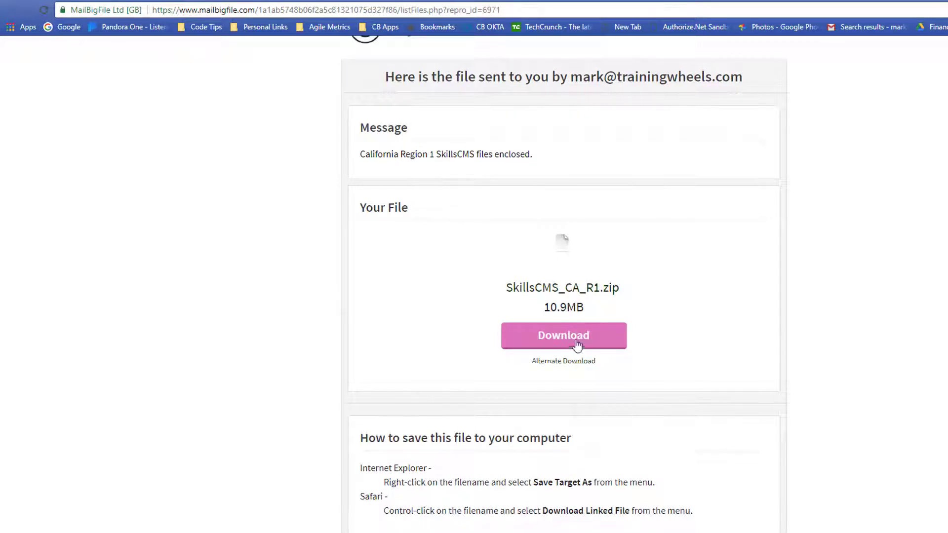
pyautogui.rightClick(575, 297)
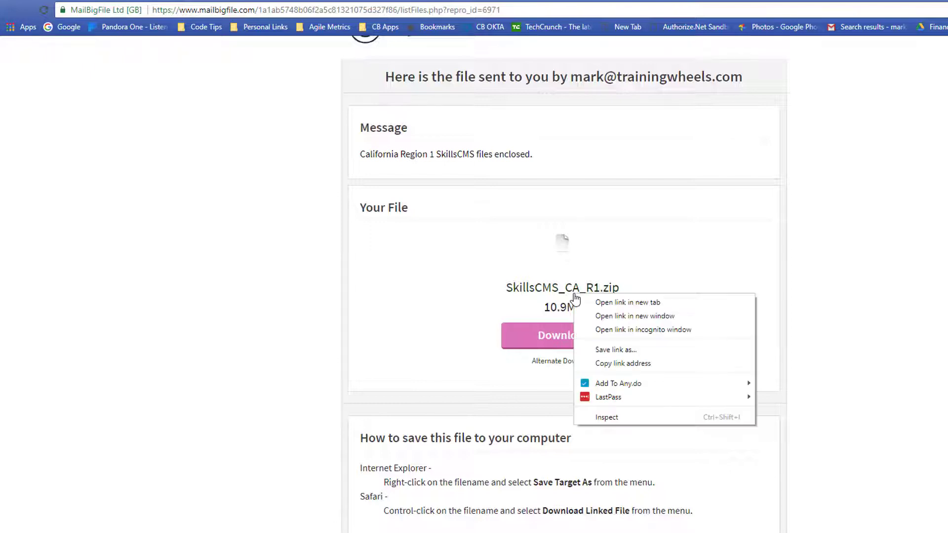
pyautogui.click(563, 344)
pyautogui.rightClick(563, 344)
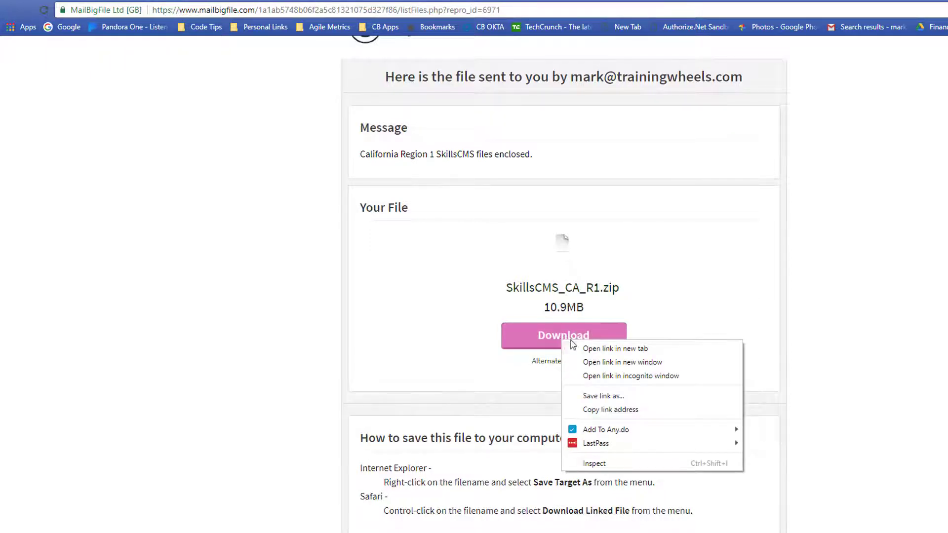
pyautogui.click(594, 395)
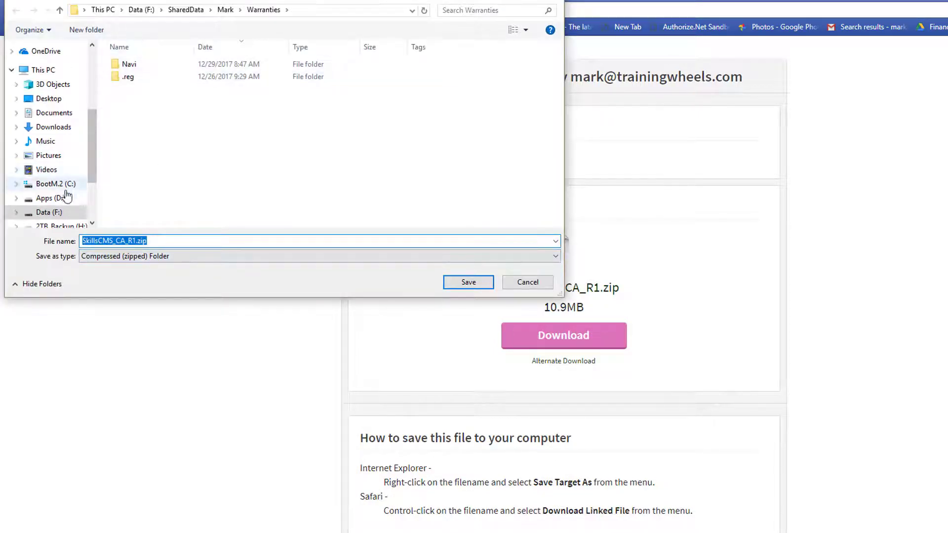
# Pick C:\SkillsCMS as the destination and save the zip there
pyautogui.click(68, 187)
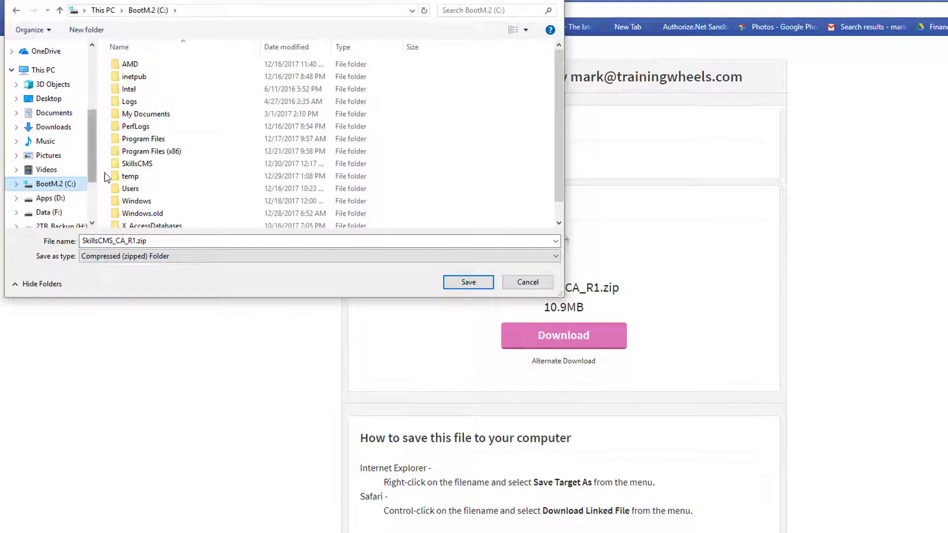
pyautogui.click(119, 167)
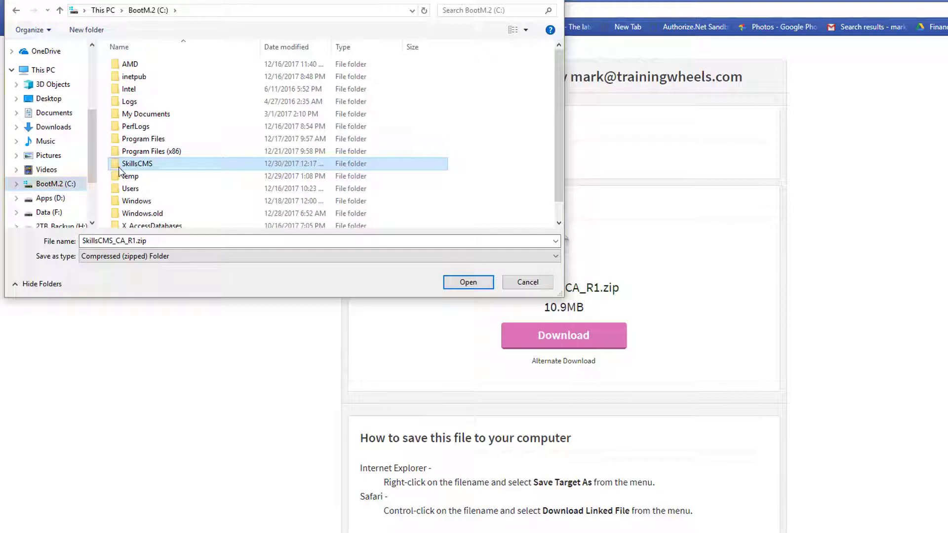
pyautogui.click(54, 184)
pyautogui.scroll(4, 56, 190)
pyautogui.scroll(-3, 56, 190)
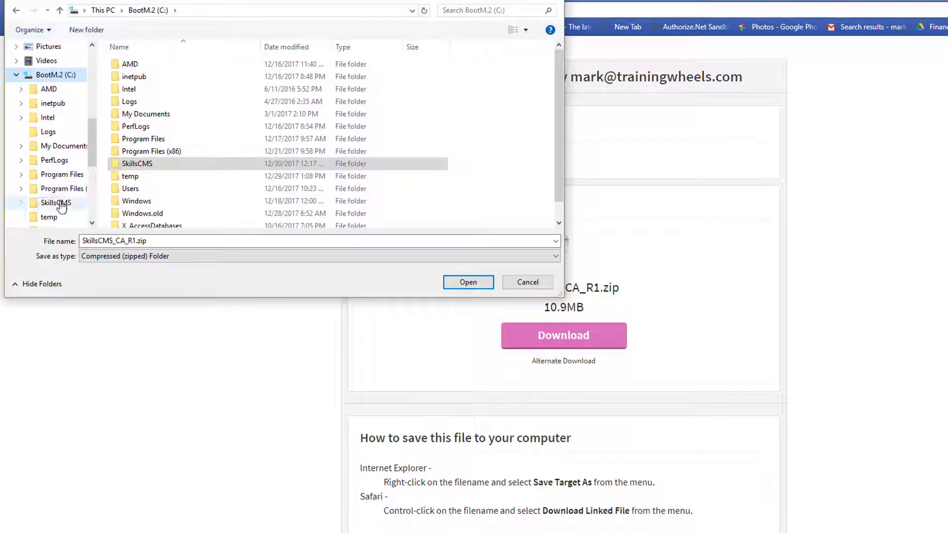
pyautogui.click(60, 203)
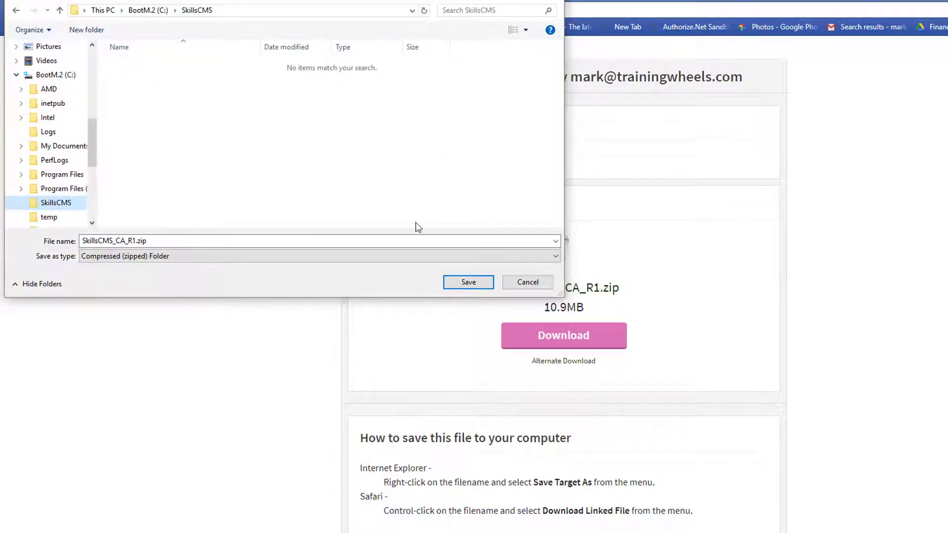
pyautogui.click(470, 285)
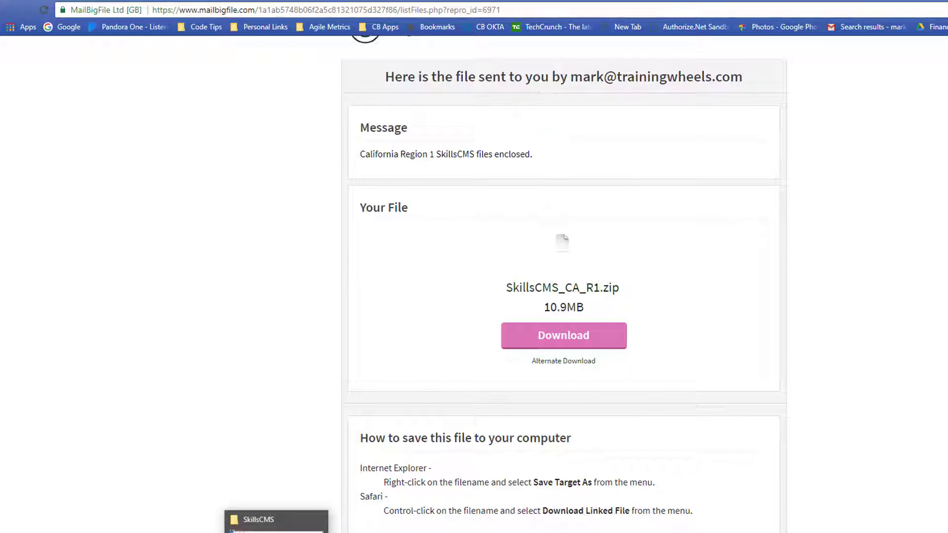
# Open C:\SkillsCMS in File Explorer and widen the Type column to show the zip's file type
pyautogui.click(277, 522)
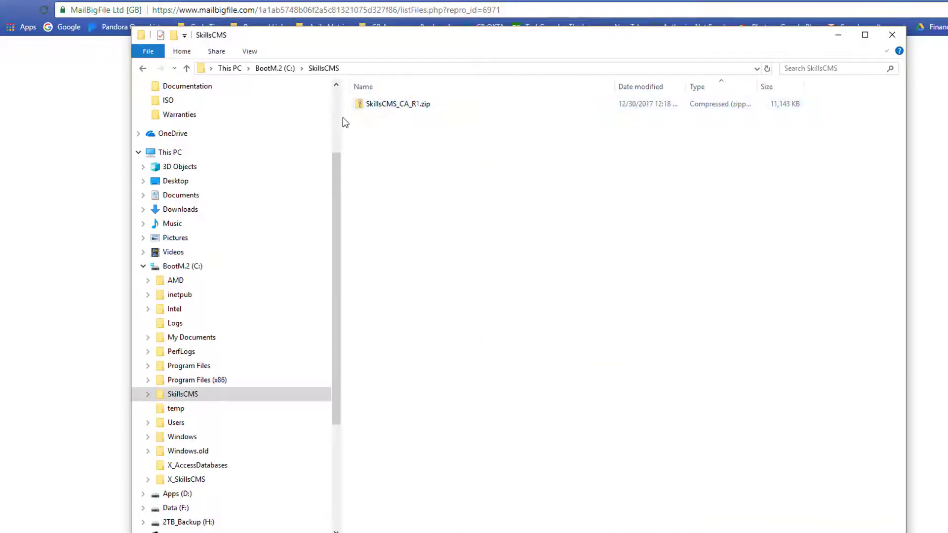
pyautogui.click(271, 69)
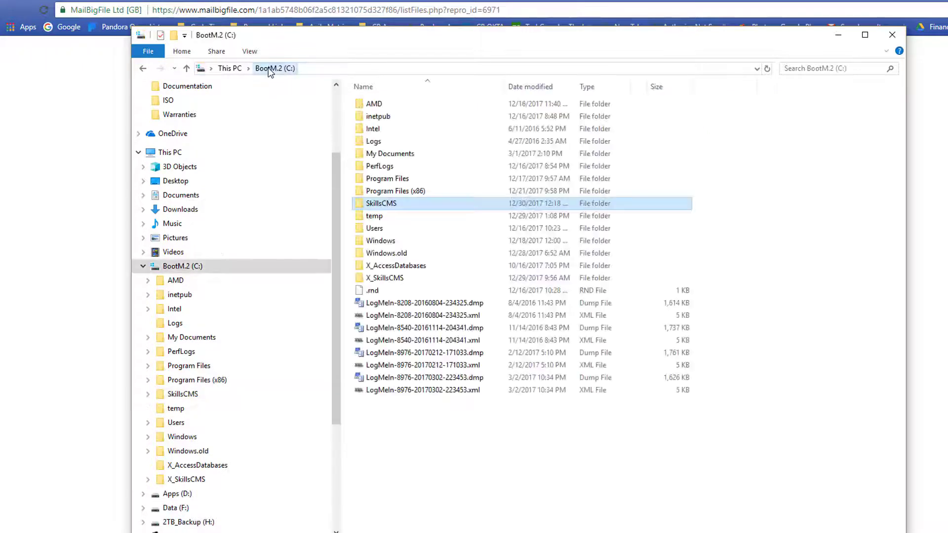
pyautogui.doubleClick(386, 204)
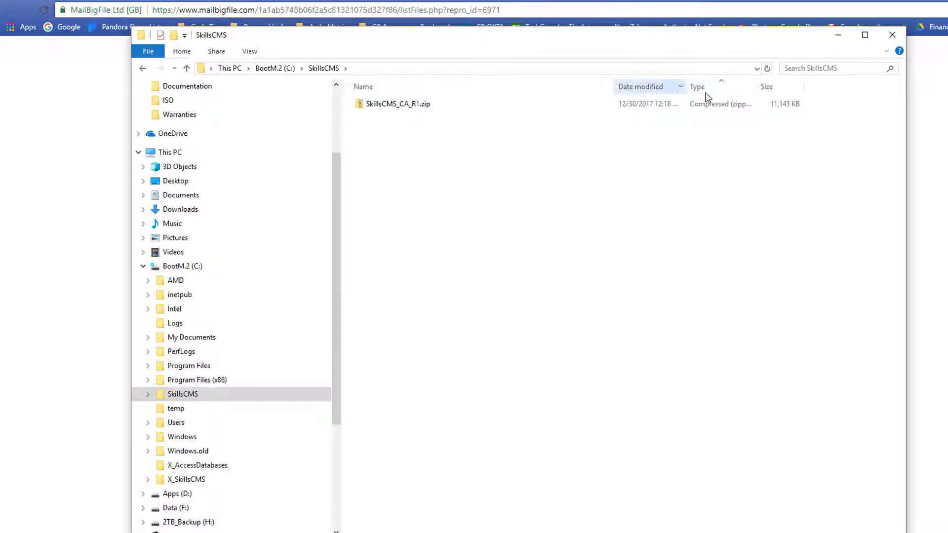
pyautogui.moveTo(758, 85); pyautogui.dragTo(783, 85)
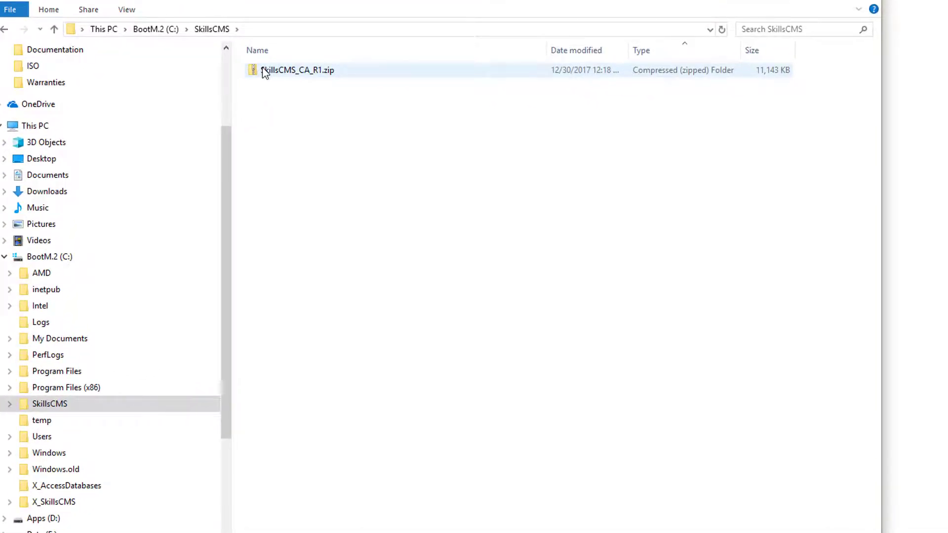
# Extract all of SkillsCMS_CA_R1.zip with the destination path trimmed to C:\SkillsCMS
pyautogui.rightClick(265, 72)
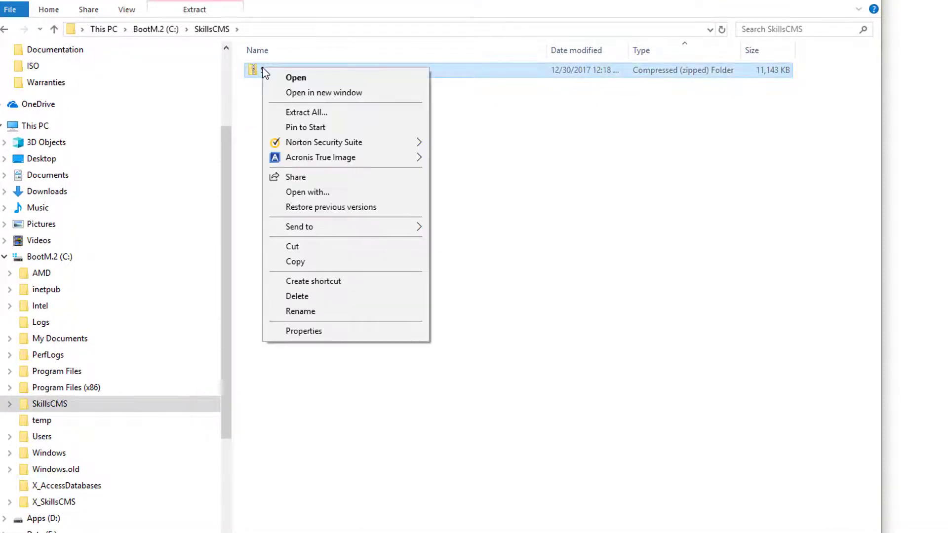
pyautogui.click(319, 114)
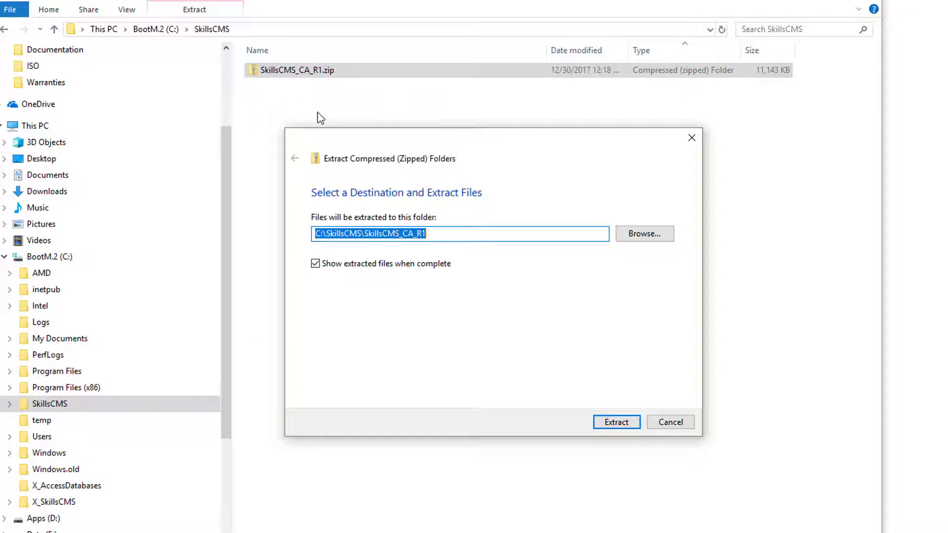
pyautogui.click(364, 231)
pyautogui.hotkey('shift', 'Right')
pyautogui.hotkey('shift', 'Right')
pyautogui.press('Delete')
pyautogui.press('Delete')
pyautogui.press('Delete')
pyautogui.press('Delete')
pyautogui.press('Delete')
pyautogui.press('Delete')
pyautogui.press('Delete')
pyautogui.press('Delete')
pyautogui.press('Delete')
pyautogui.press('Delete')
pyautogui.press('Delete')
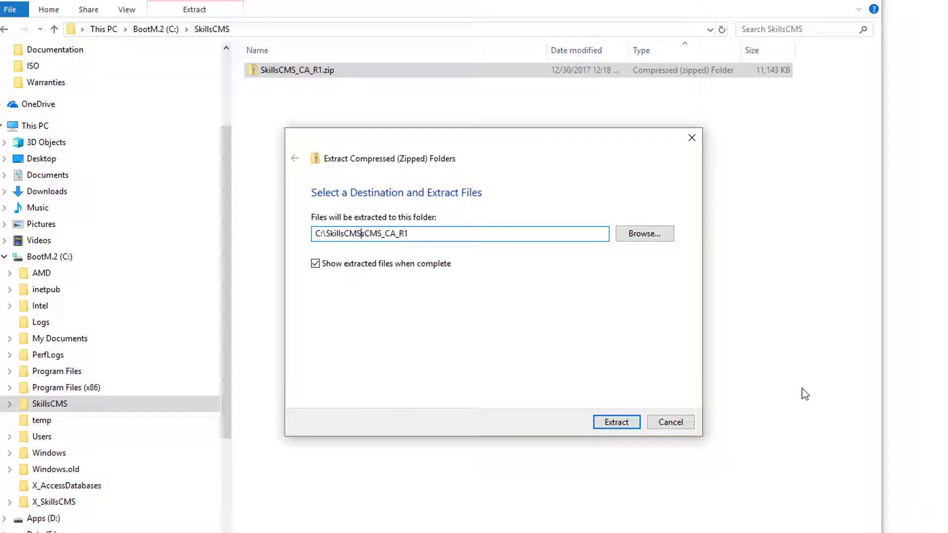
pyautogui.press('Delete')
pyautogui.press('Delete')
pyautogui.press('Delete')
pyautogui.click(615, 424)
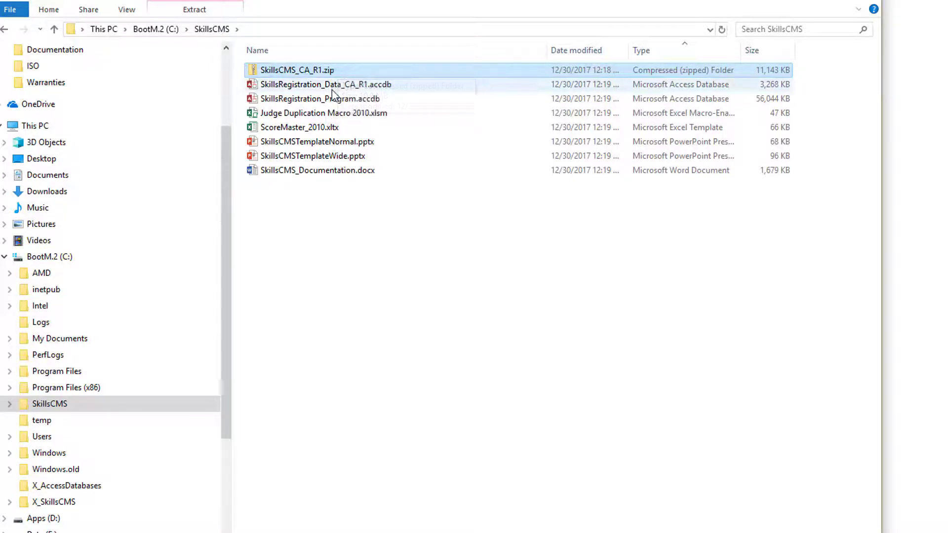
# Review each extracted file: both Access databases, Judge Duplication Macro, ScoreMaster_2010 and both PowerPoint templates
pyautogui.click(331, 181)
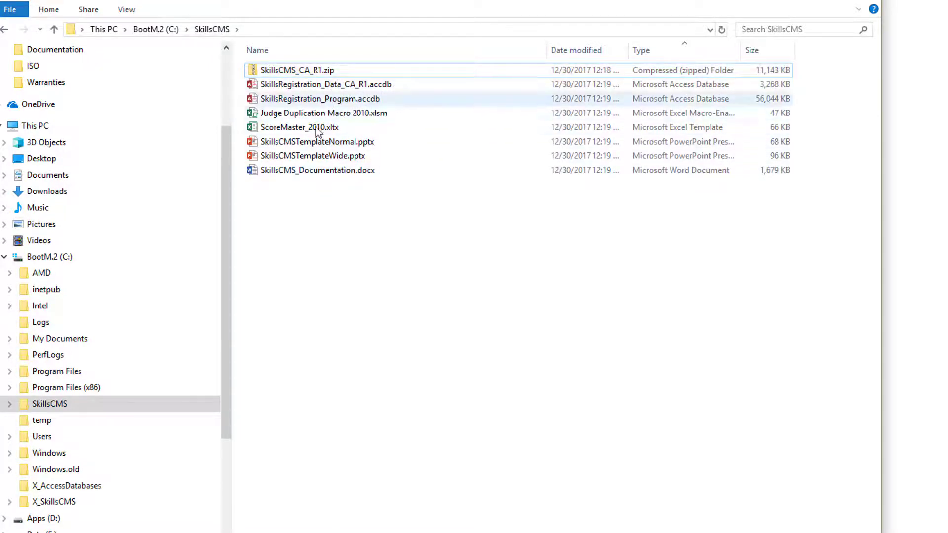
pyautogui.click(321, 99)
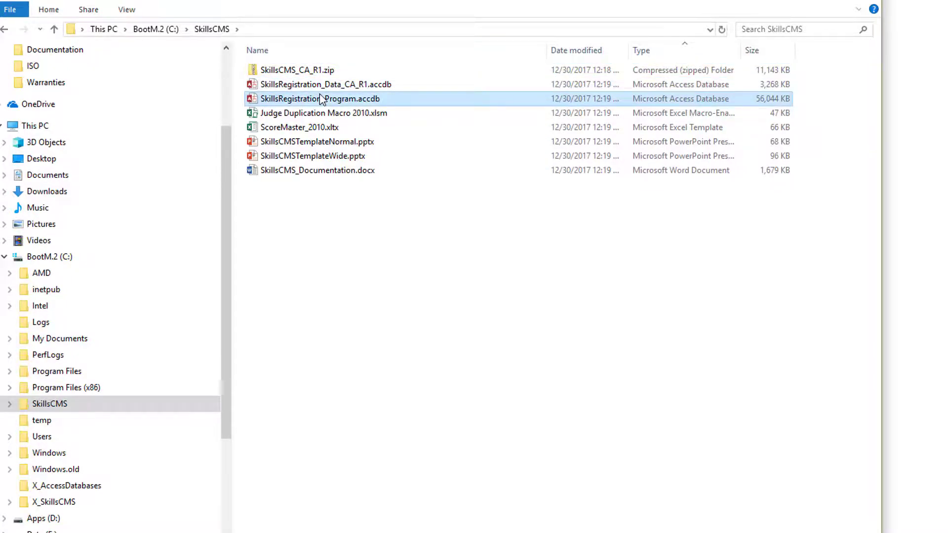
pyautogui.click(340, 85)
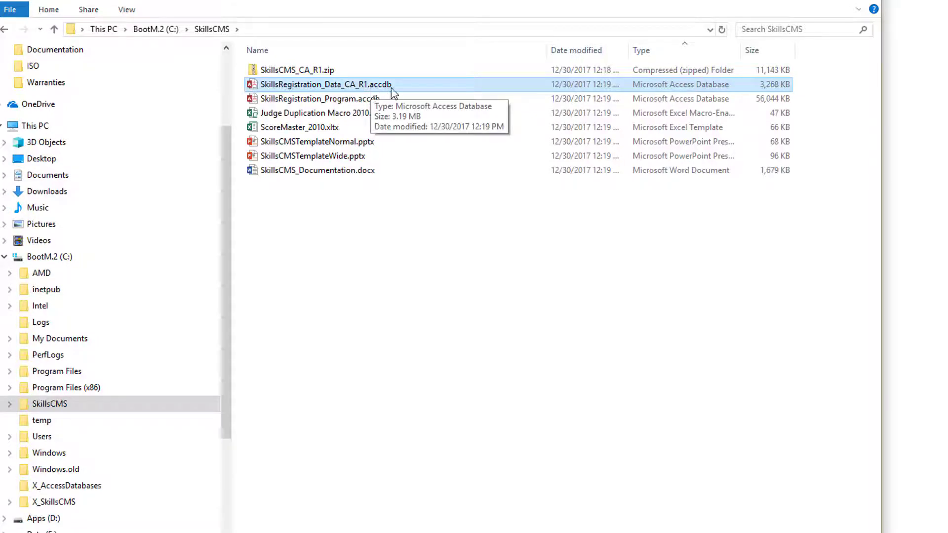
pyautogui.click(351, 100)
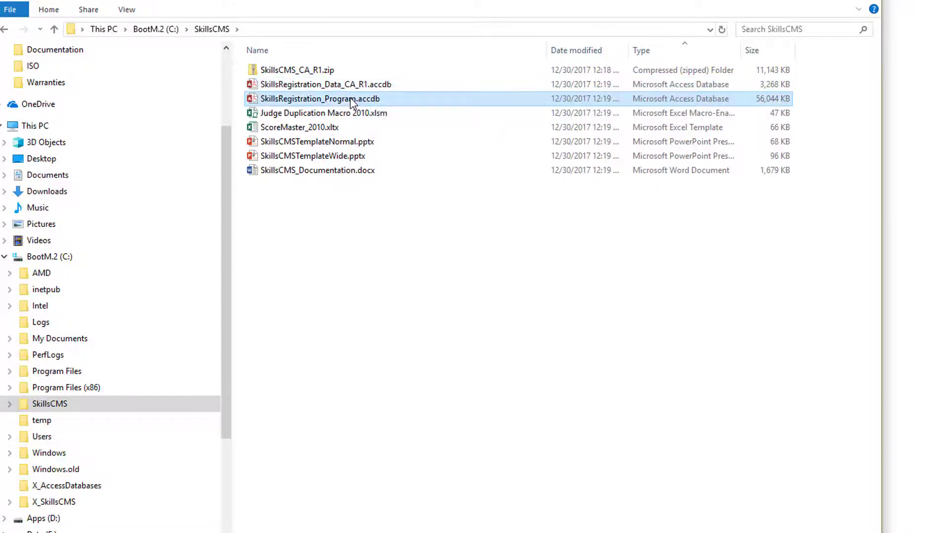
pyautogui.click(316, 115)
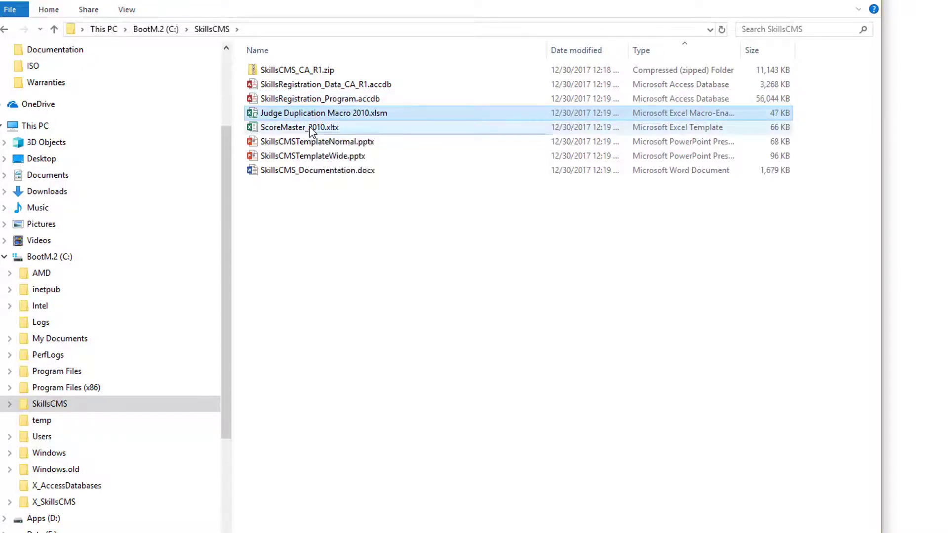
pyautogui.click(317, 127)
pyautogui.click(318, 115)
pyautogui.click(311, 127)
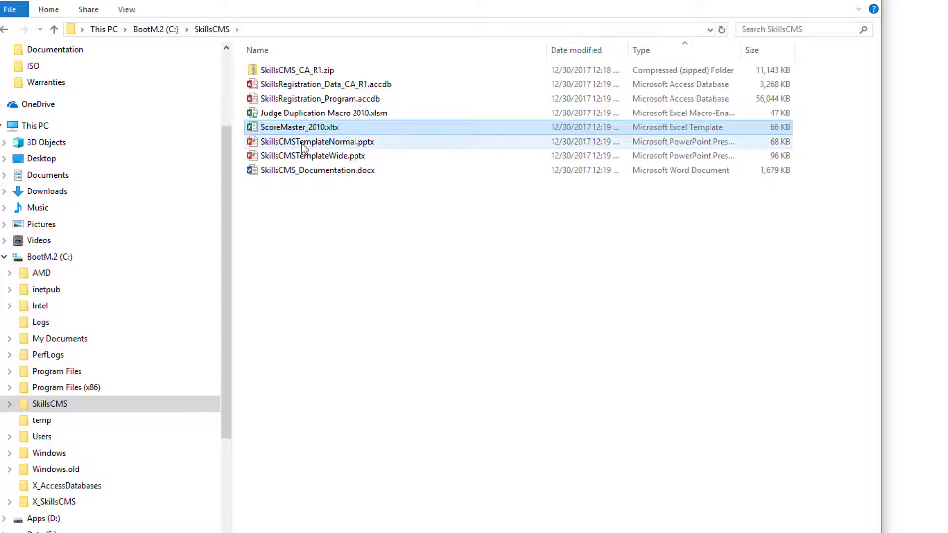
pyautogui.click(303, 144)
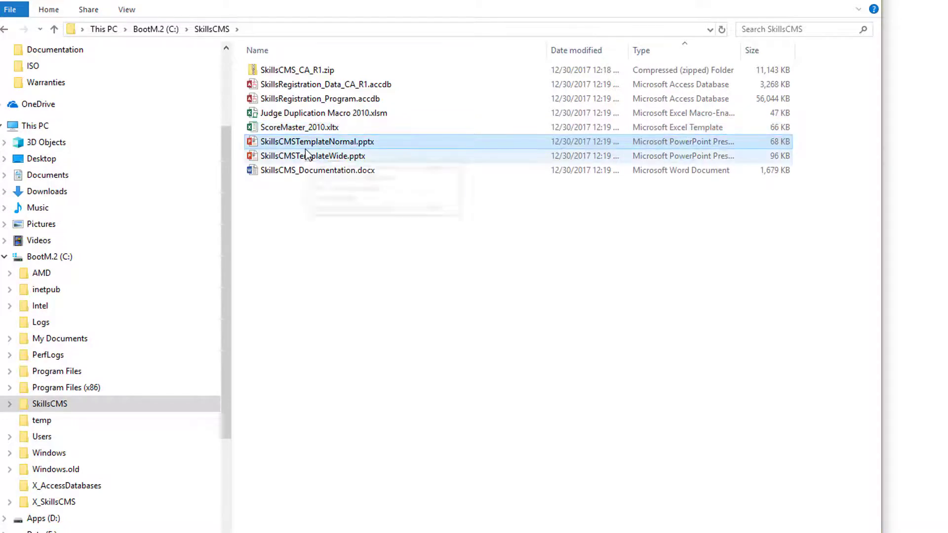
pyautogui.click(359, 157)
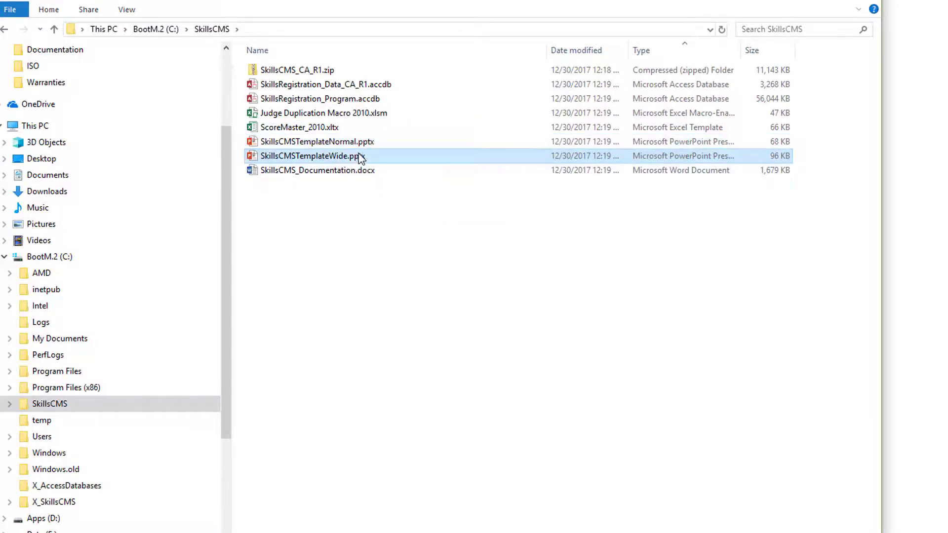
pyautogui.click(353, 193)
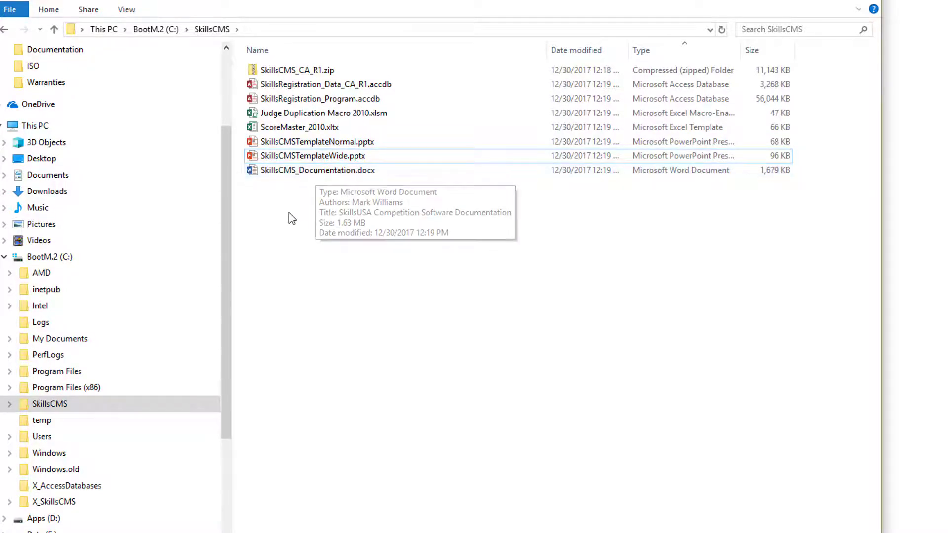
pyautogui.doubleClick(321, 172)
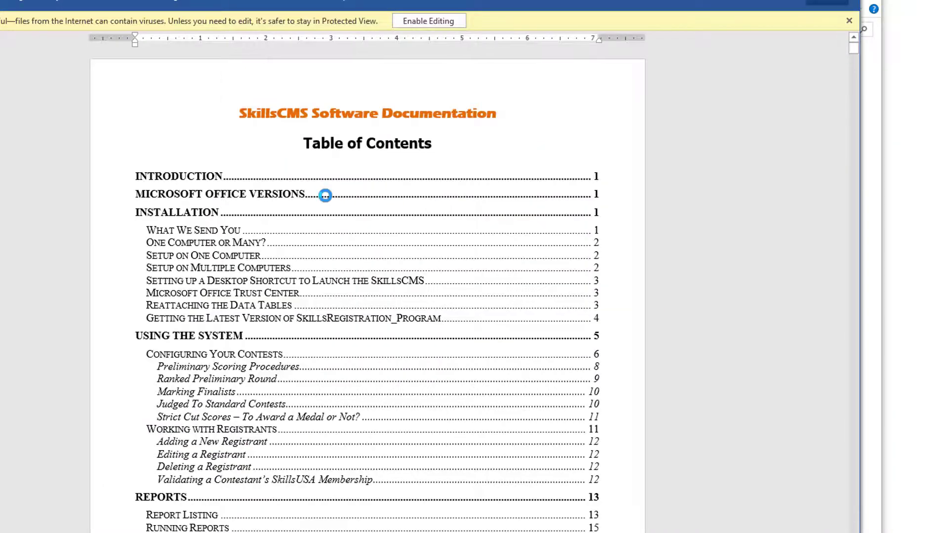
pyautogui.scroll(-3, 324, 204)
pyautogui.scroll(-20, 324, 203)
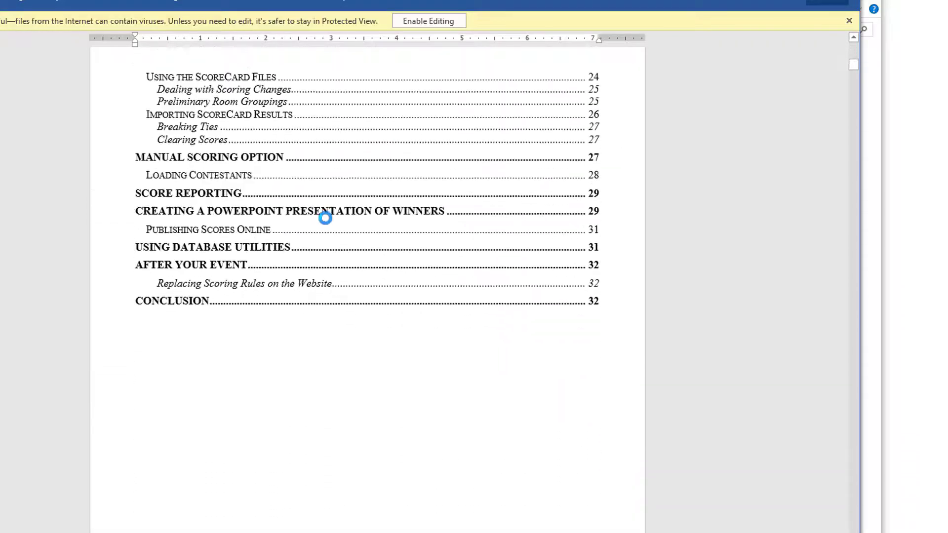
pyautogui.scroll(-20, 318, 230)
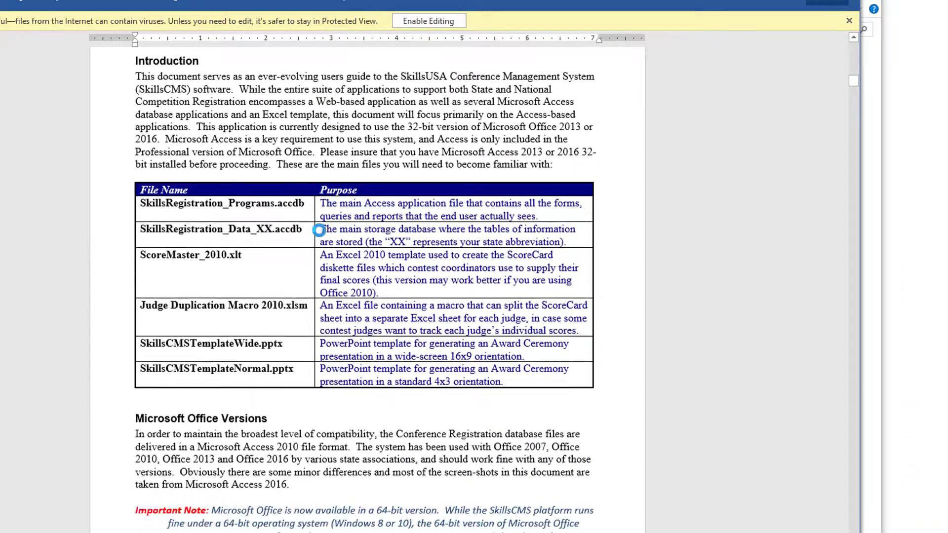
pyautogui.scroll(-20, 319, 230)
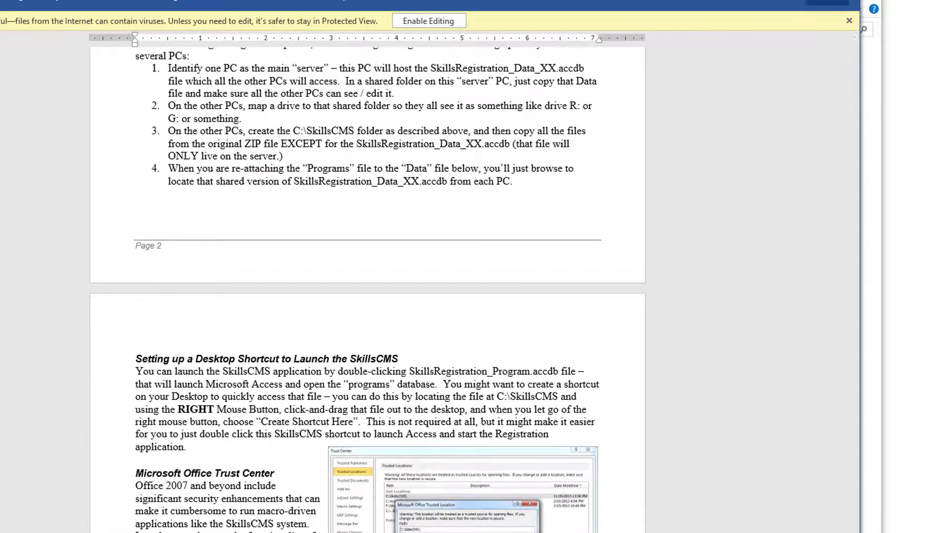
pyautogui.click(849, 2)
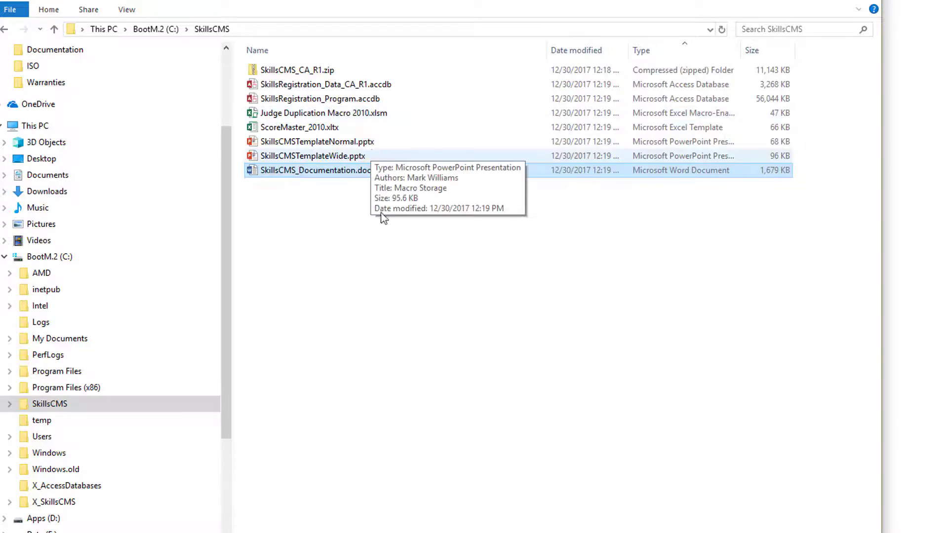
pyautogui.click(383, 269)
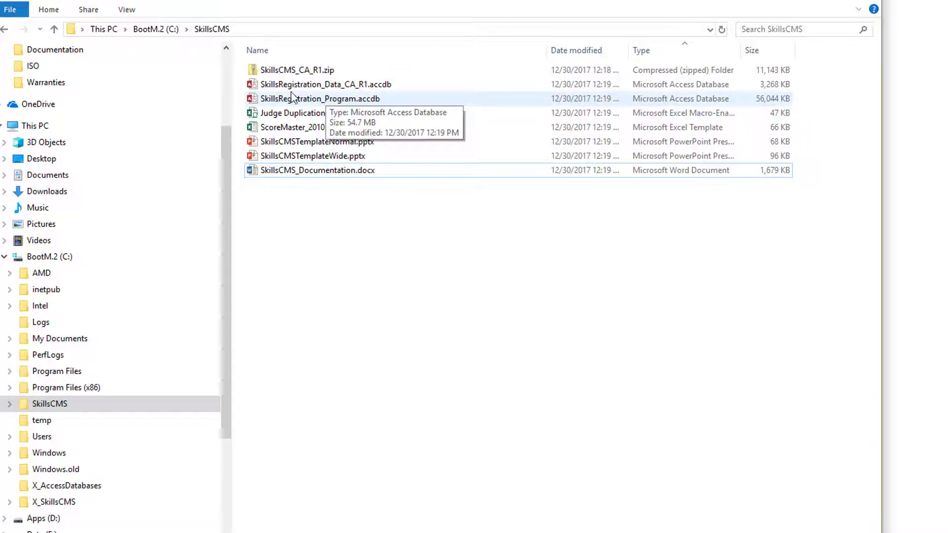
pyautogui.click(324, 99)
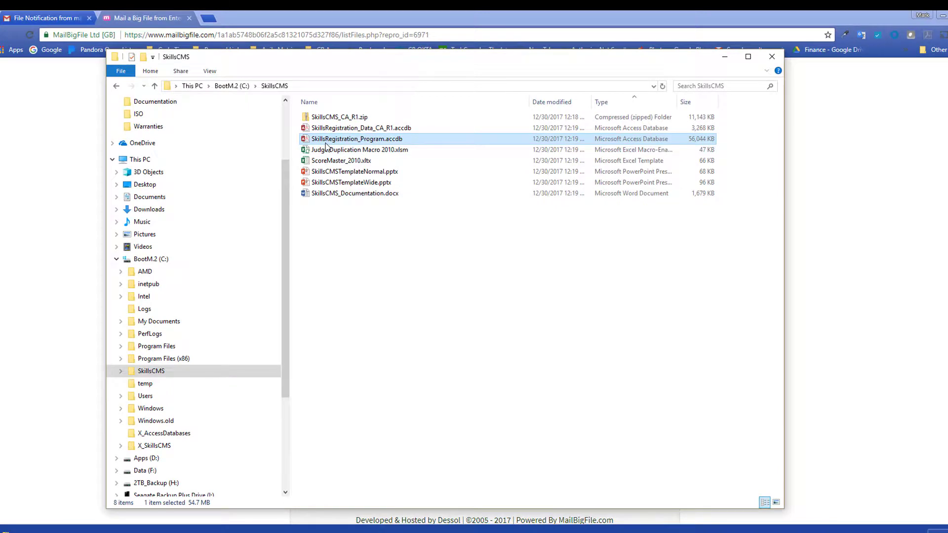
# Launch the SkillsRegistration_Program database from C:\SkillsCMS in Access
pyautogui.doubleClick(326, 141)
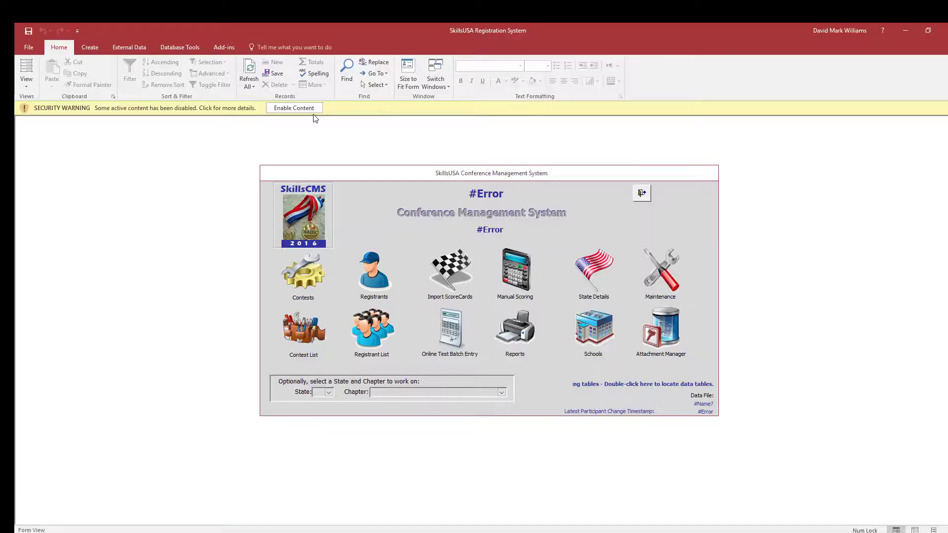
# From the File menu, open Access Options and switch to the Trust Center page
pyautogui.click(29, 48)
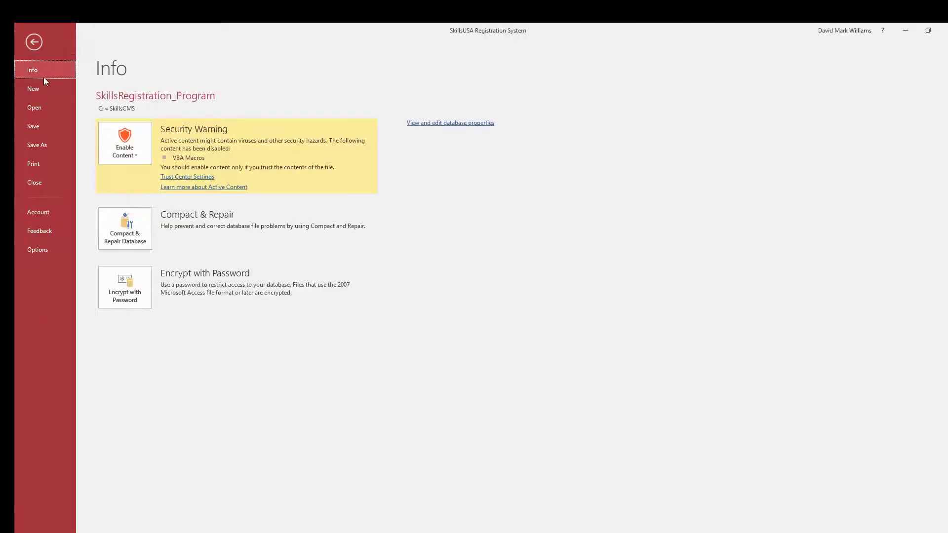
pyautogui.click(37, 250)
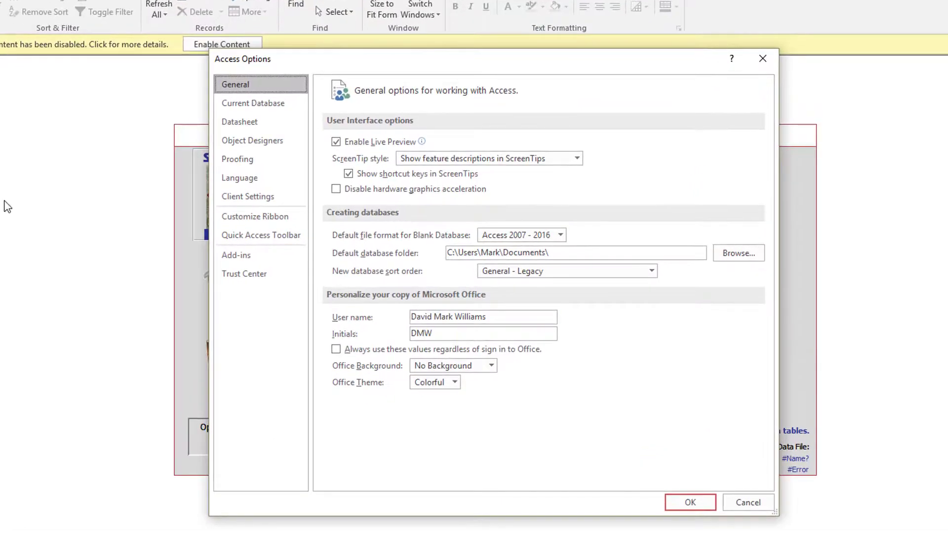
pyautogui.click(259, 274)
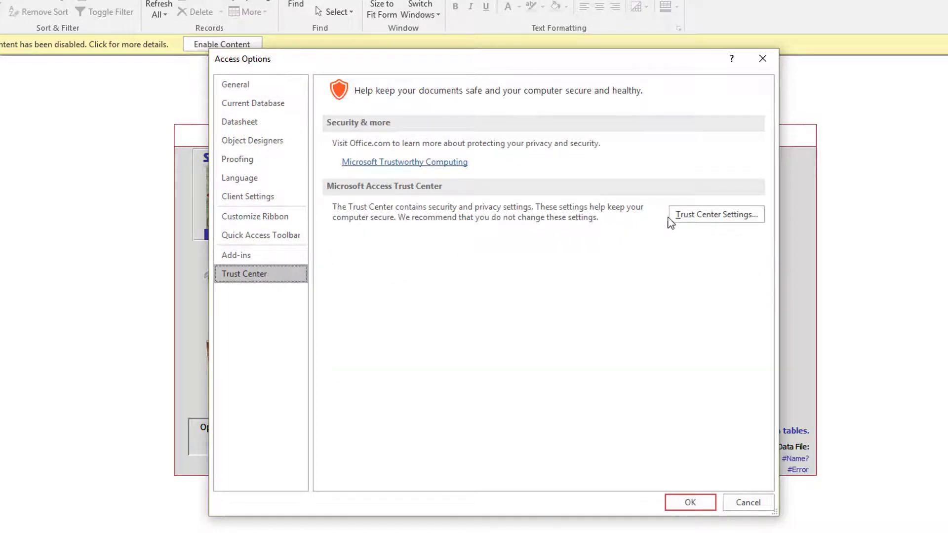
# Add C:\SkillsCMS as a new trusted location in Trust Center Settings and confirm it
pyautogui.click(697, 215)
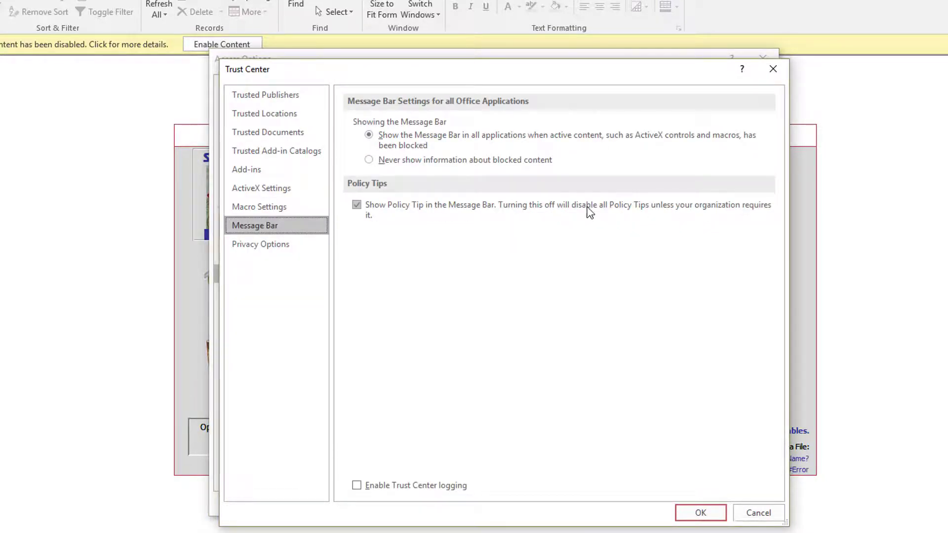
pyautogui.click(274, 117)
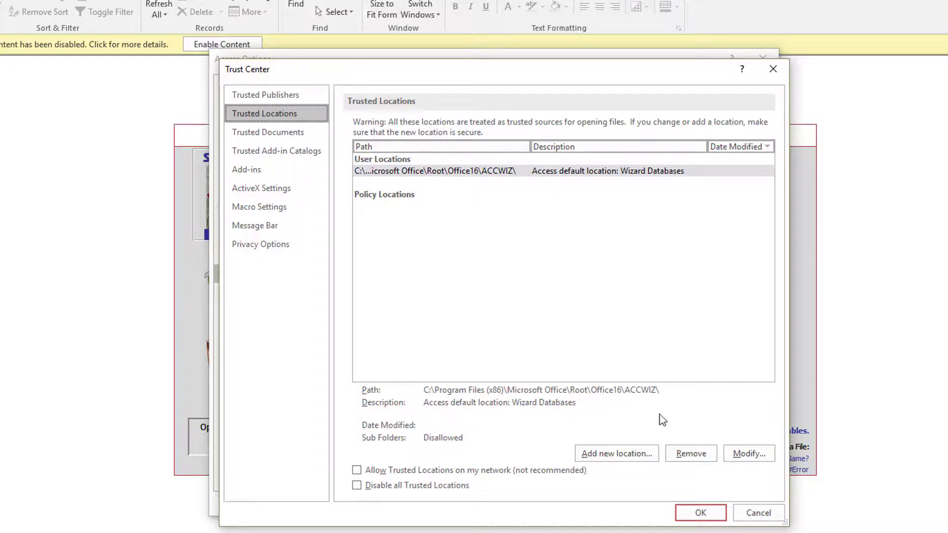
pyautogui.click(640, 456)
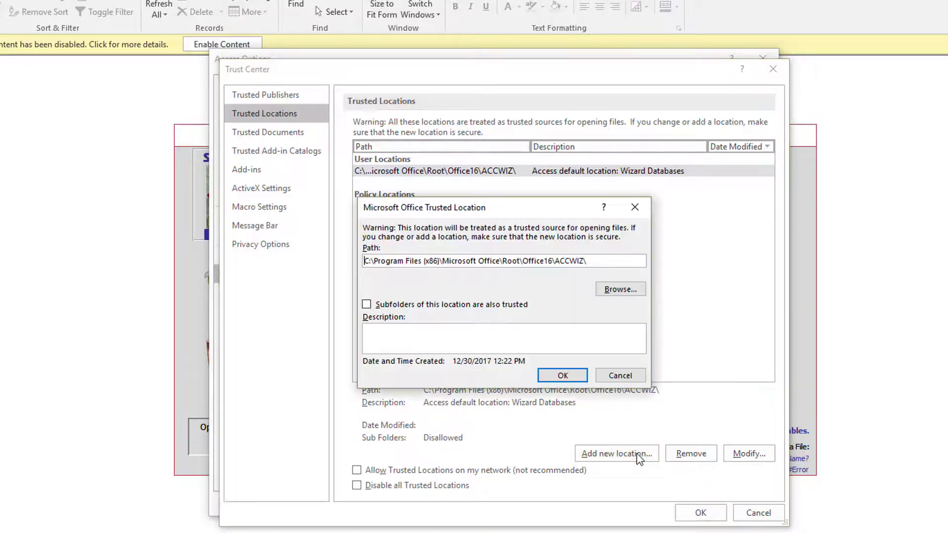
pyautogui.click(613, 290)
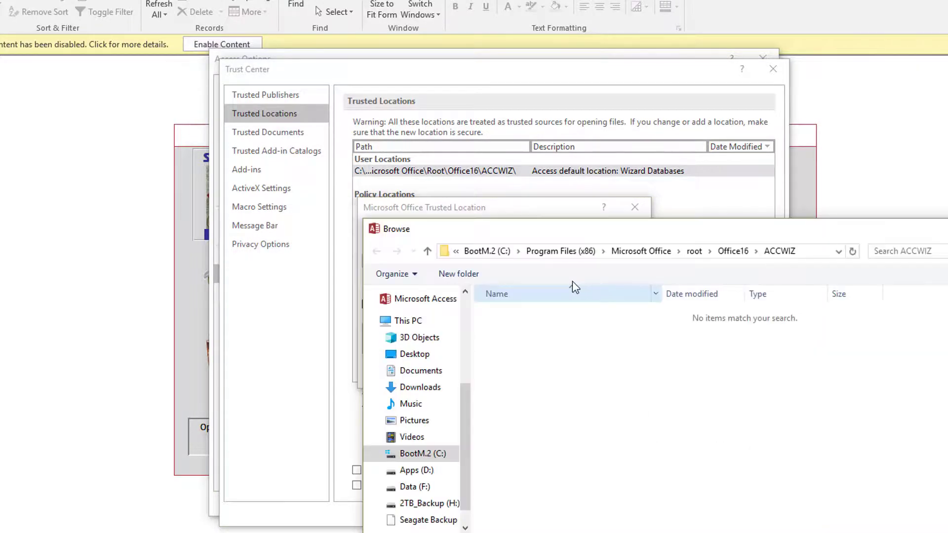
pyautogui.scroll(3, 450, 391)
pyautogui.click(419, 525)
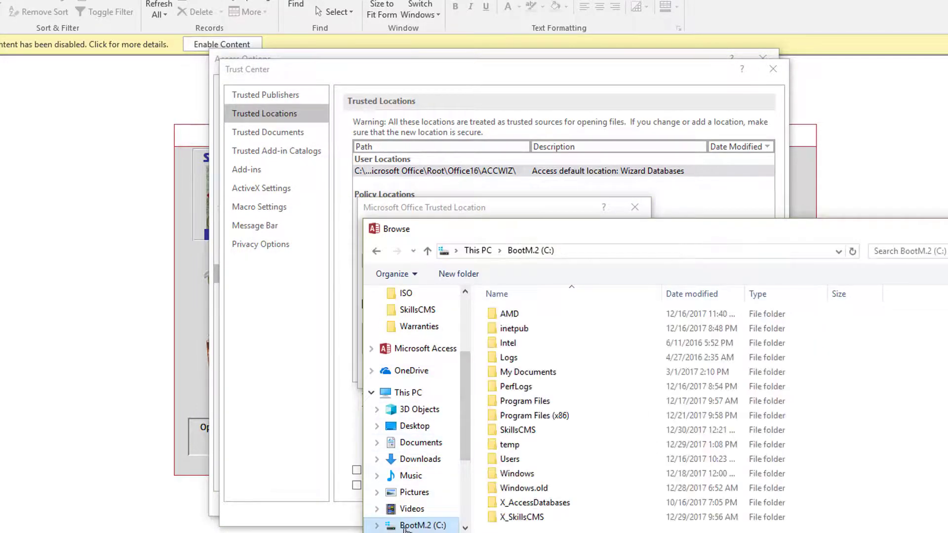
pyautogui.click(516, 430)
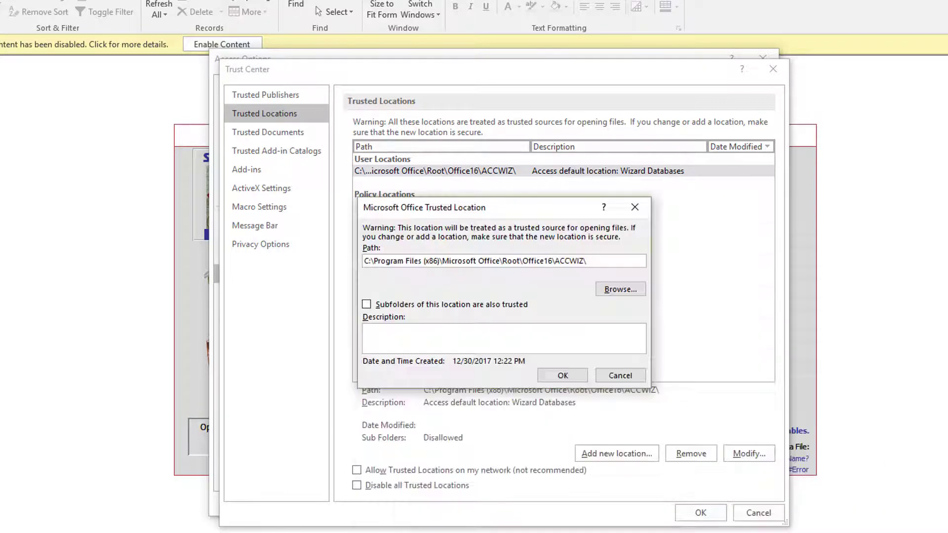
pyautogui.press('Escape')
pyautogui.click(597, 291)
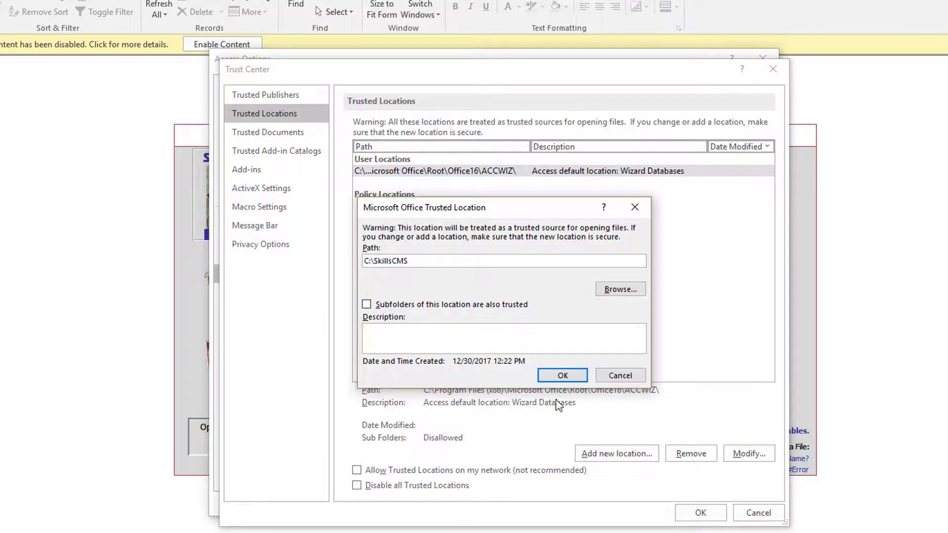
pyautogui.click(565, 376)
# Close the Trust Center and Access Options, then acknowledge the notice to reopen the database
pyautogui.click(686, 513)
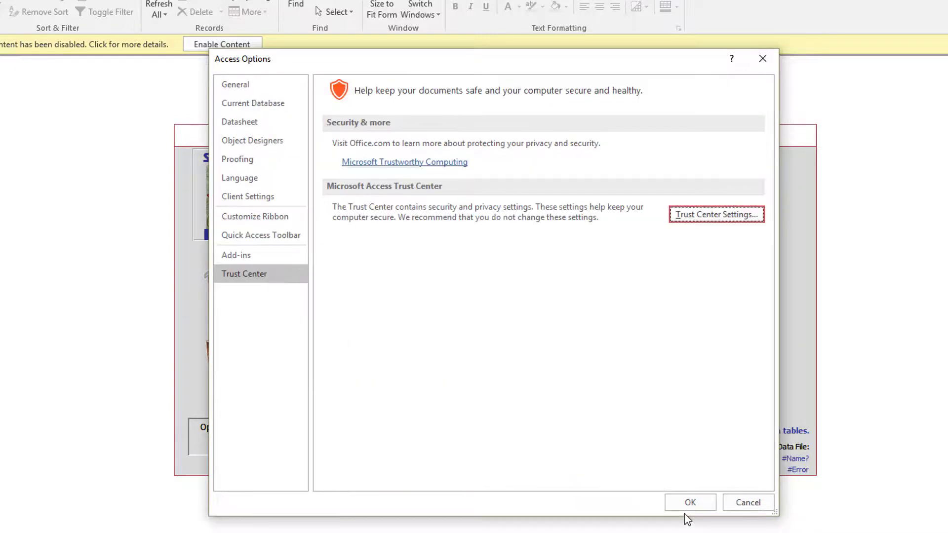
pyautogui.click(688, 501)
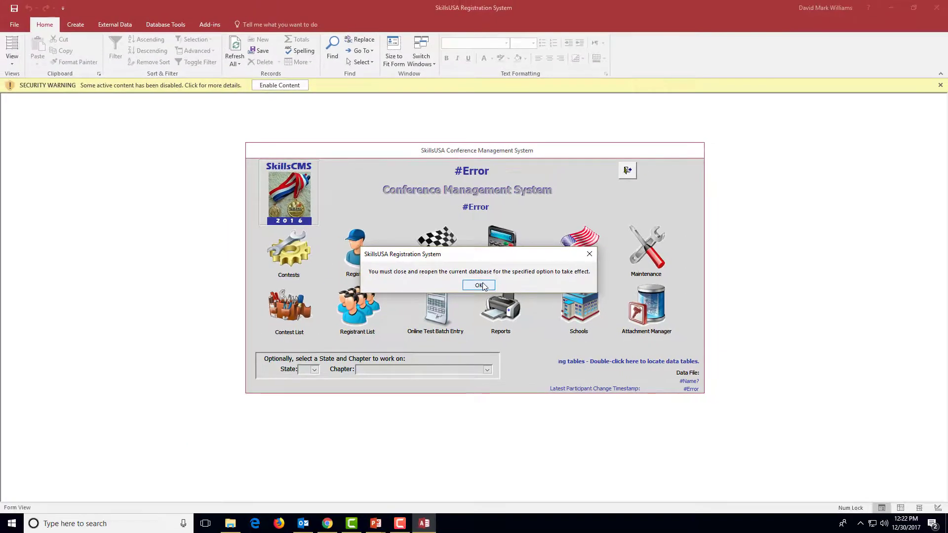
pyautogui.click(479, 285)
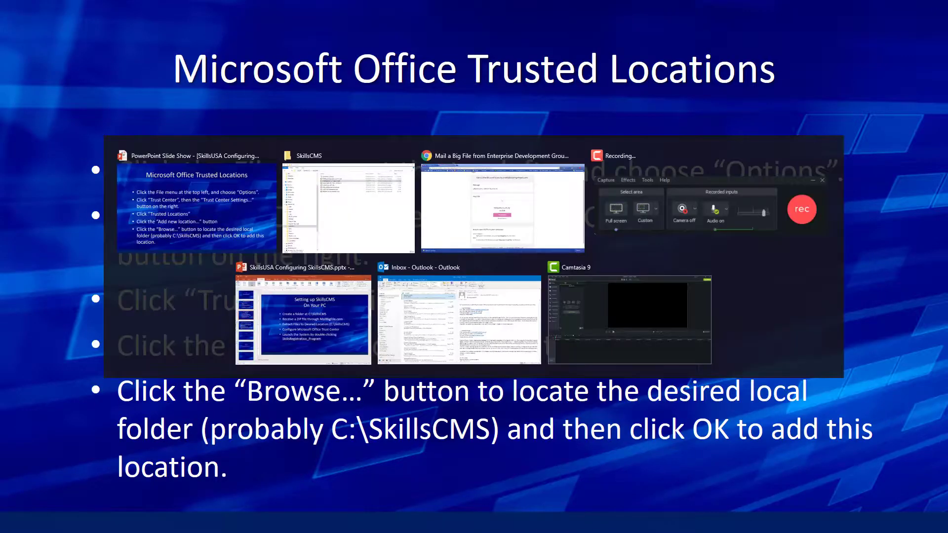
# Open SkillsRegistration_Program.accdb from the SkillsCMS folder and dismiss the missing data file warning
pyautogui.click(402, 252)
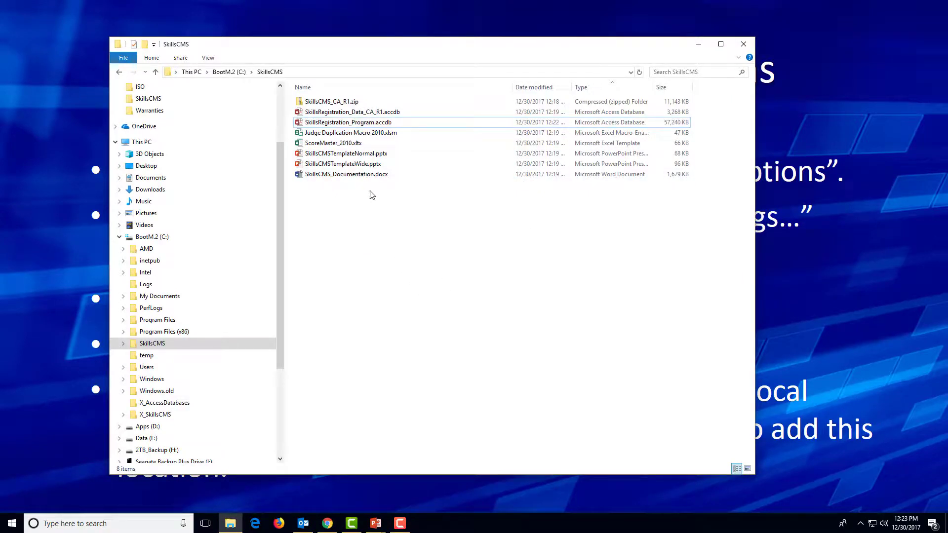
pyautogui.click(345, 127)
pyautogui.doubleClick(344, 123)
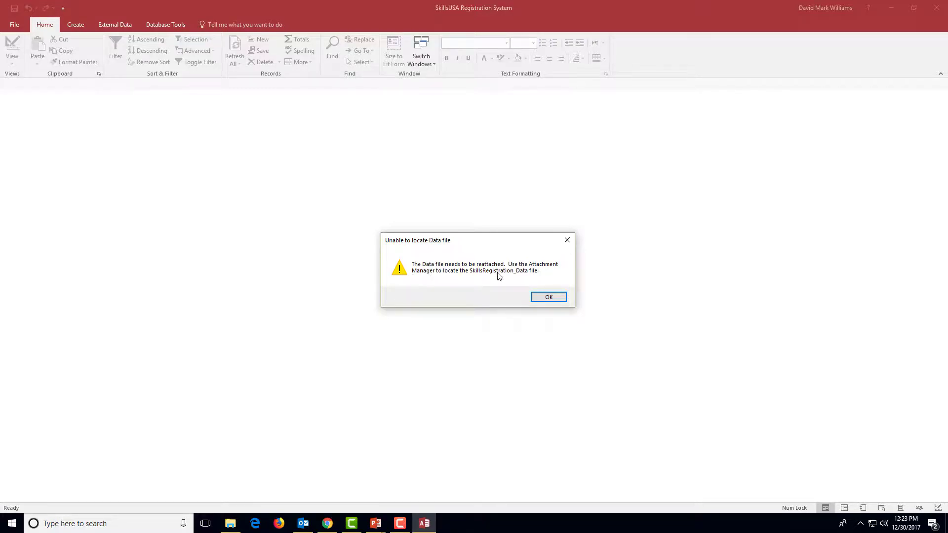
pyautogui.click(546, 298)
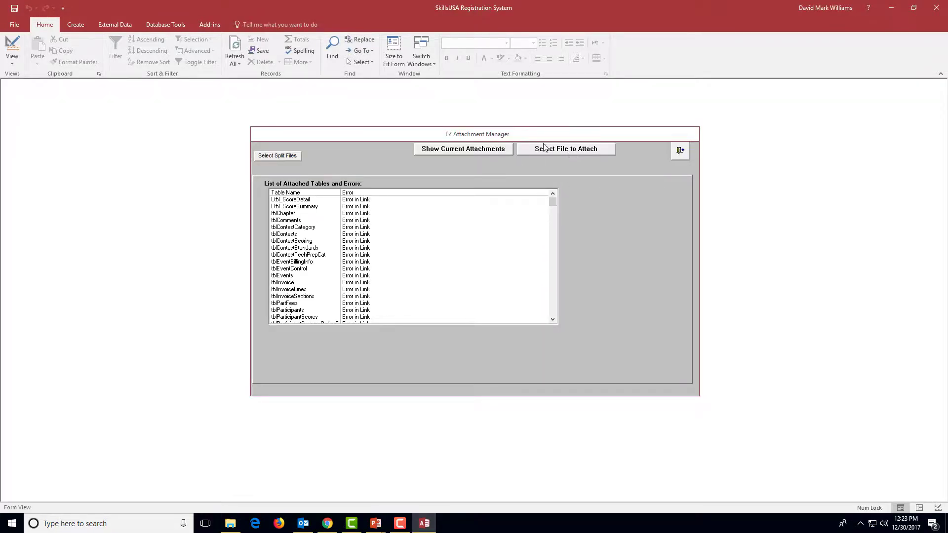
# Reattach all tables to C:\SkillsCMS\SkillsRegistration_Data_CA_R1.accdb and acknowledge the success message
pyautogui.click(561, 152)
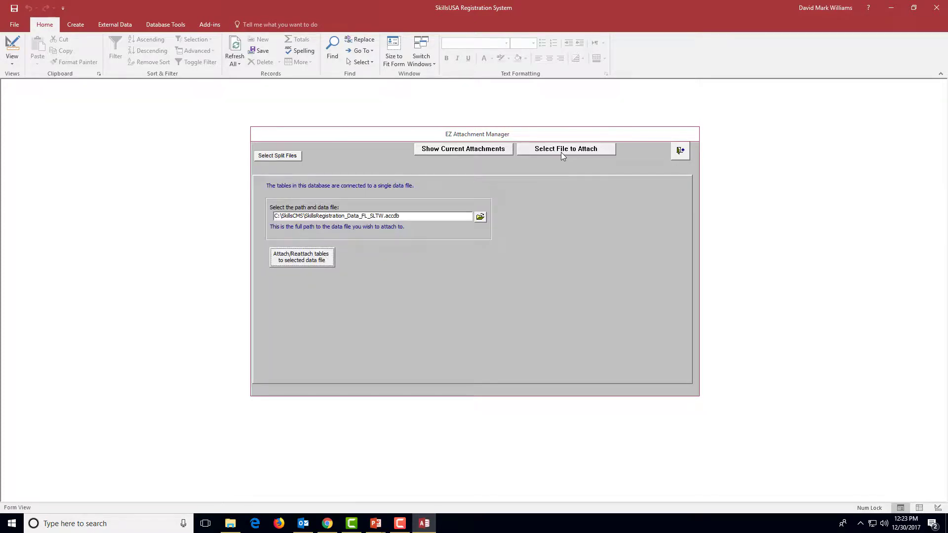
pyautogui.click(482, 217)
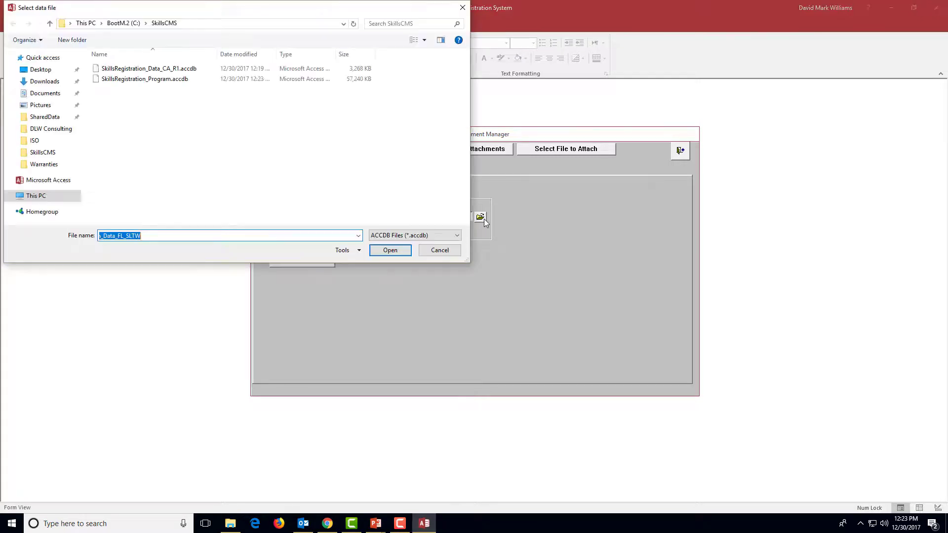
pyautogui.click(46, 220)
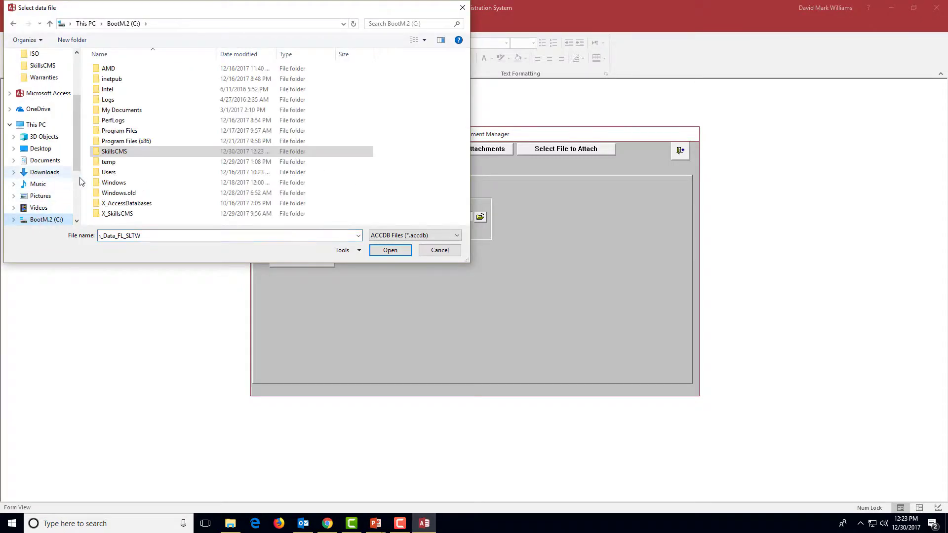
pyautogui.doubleClick(109, 152)
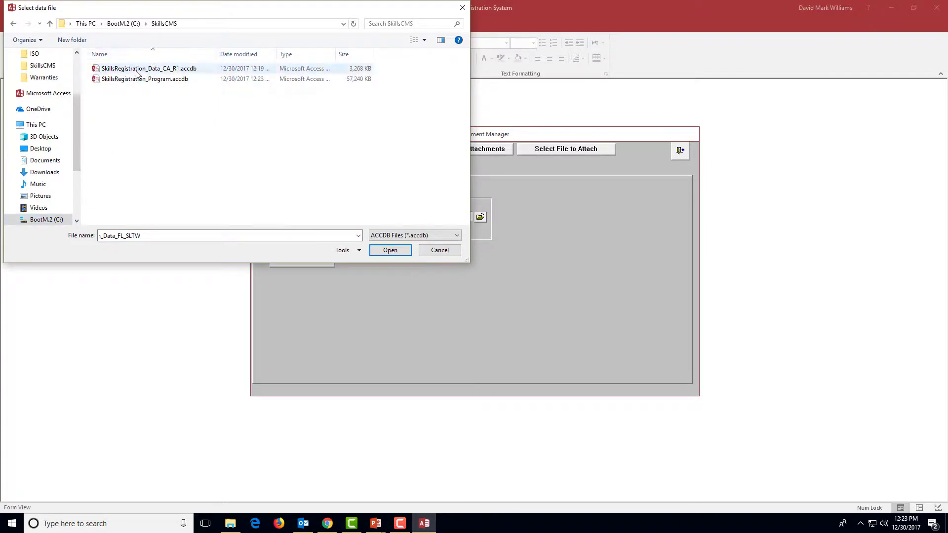
pyautogui.click(163, 68)
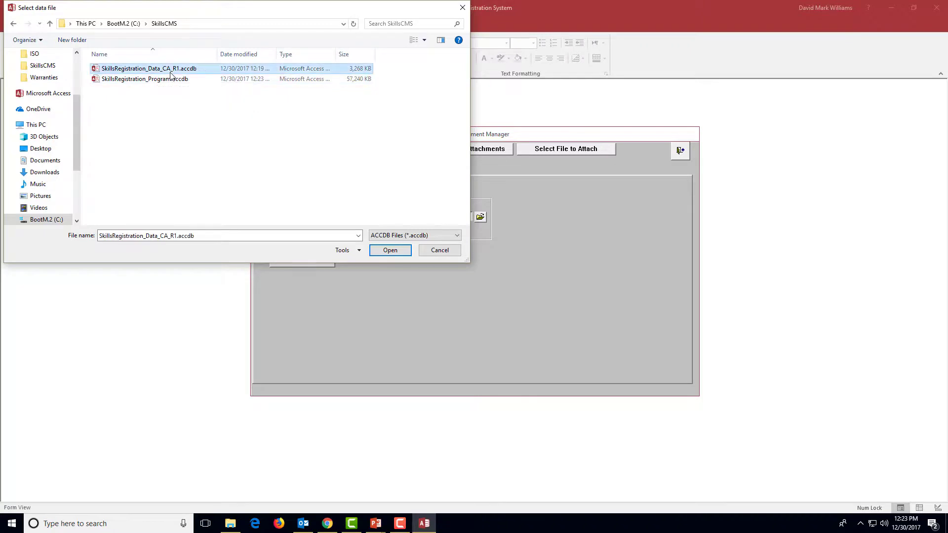
pyautogui.click(389, 250)
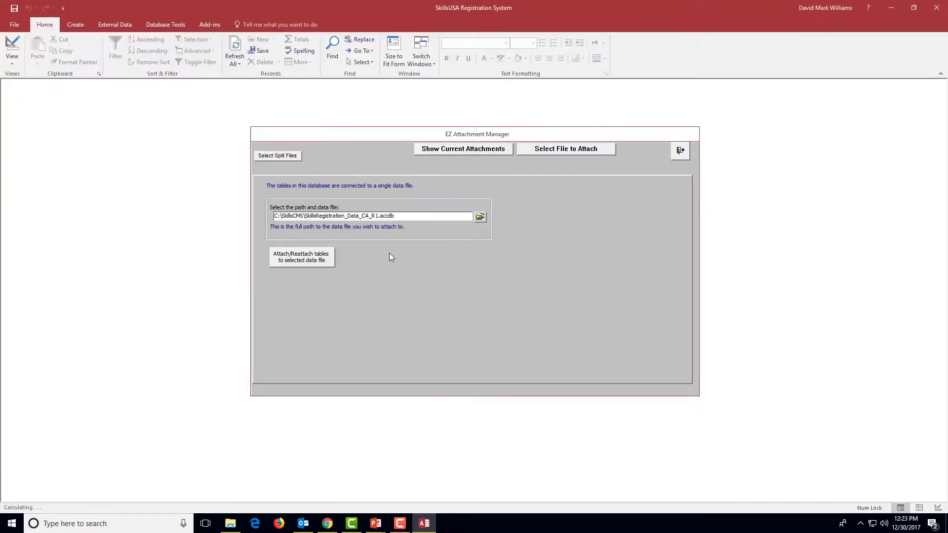
pyautogui.click(309, 261)
pyautogui.click(501, 292)
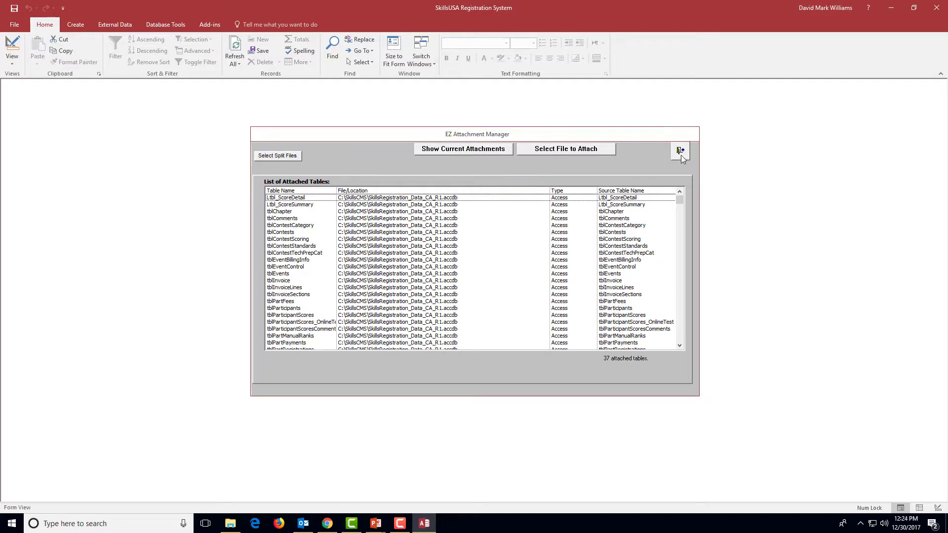
# Exit the attachment manager, then open and close Registrants to verify the records load
pyautogui.click(681, 151)
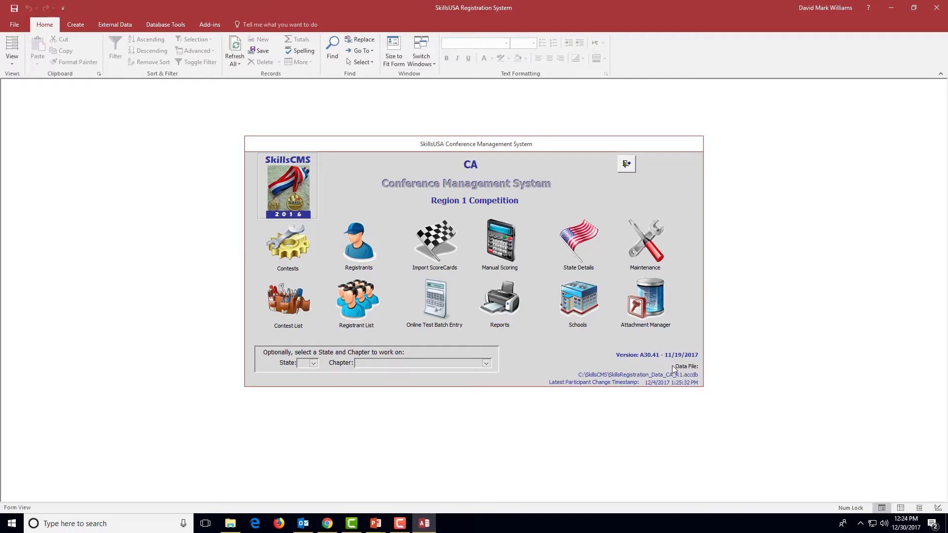
pyautogui.click(370, 254)
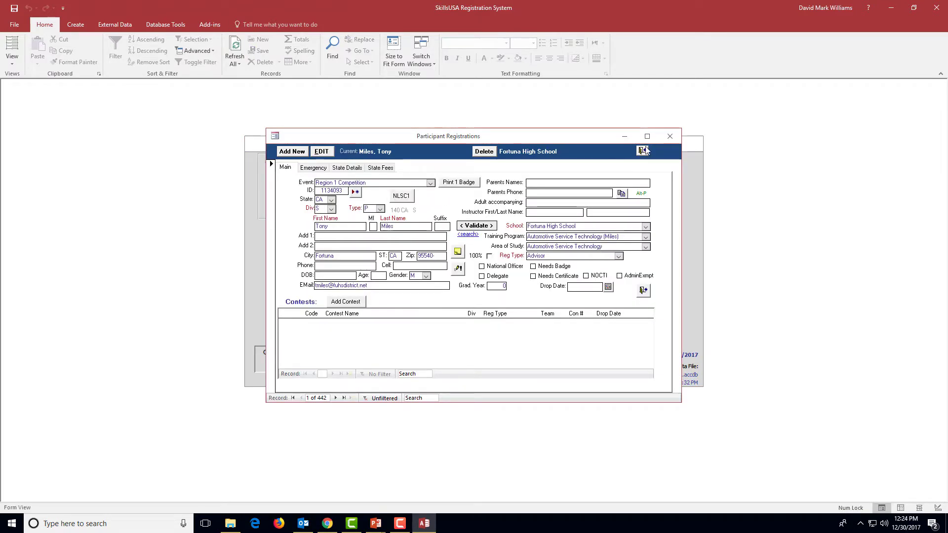
pyautogui.click(641, 151)
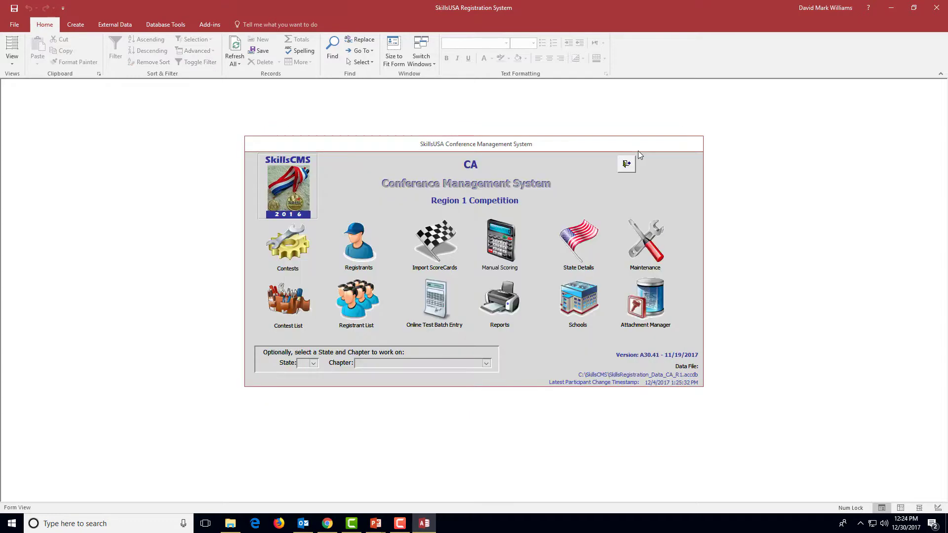